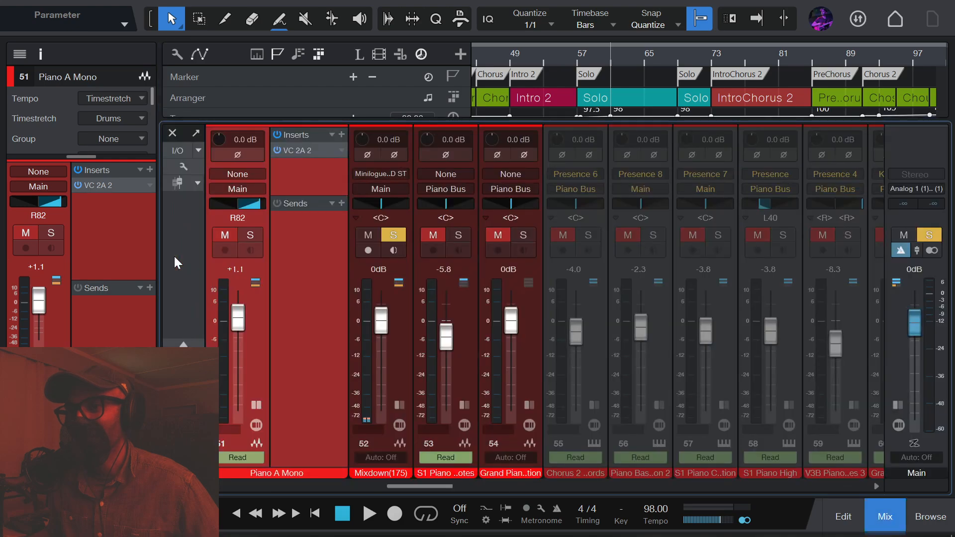
Hide the mix console and recolour the Piano A Mono track bright green
{"action": "key", "text": "F3"}
{"action": "left_click", "coordinate": [174, 255]}
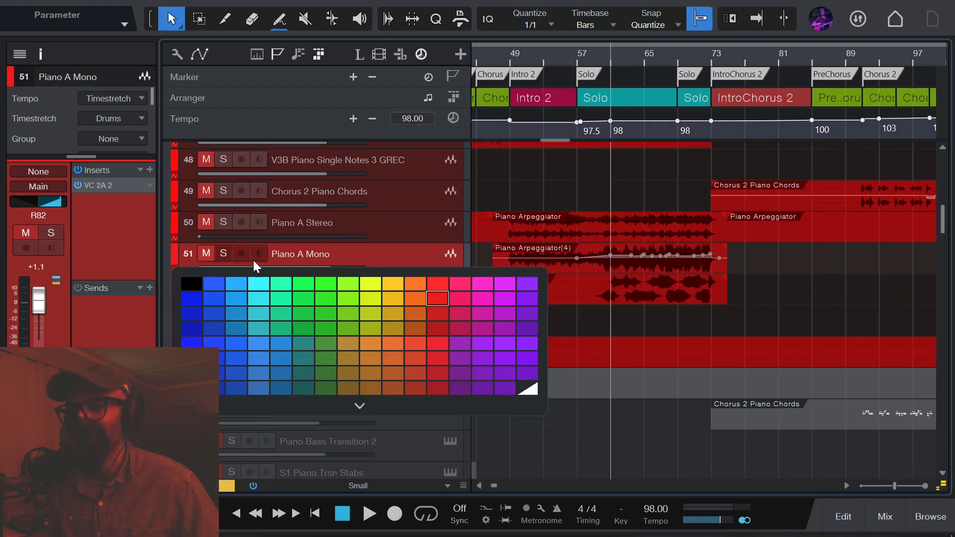
{"action": "left_click", "coordinate": [323, 287]}
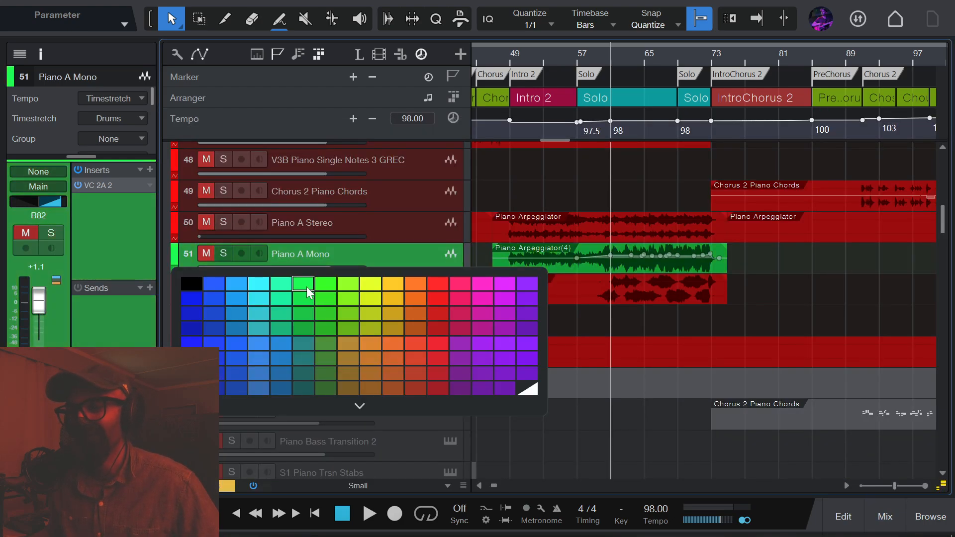
{"action": "left_click", "coordinate": [307, 287]}
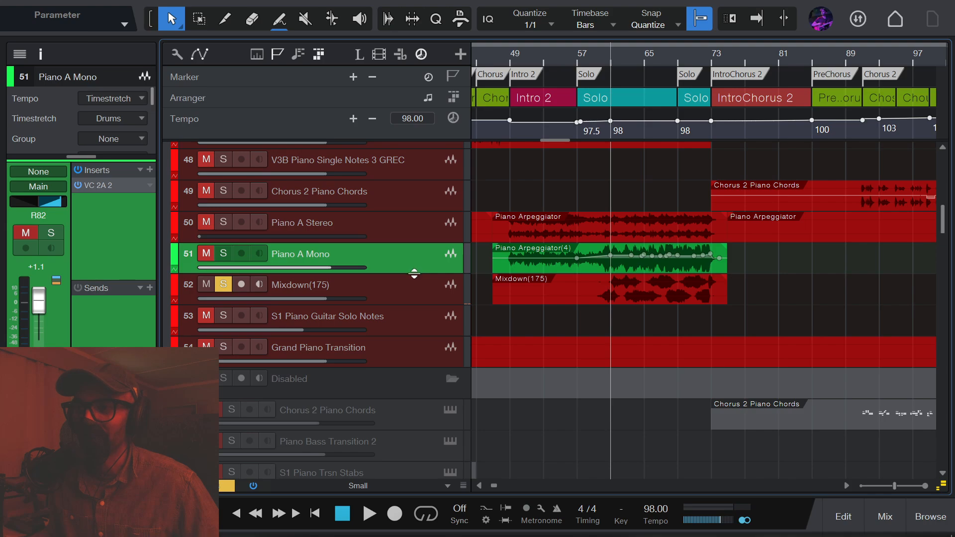
Expand the Piano A Mono track and show its Volume, Mute and Pan L/R automation lanes beneath it
{"action": "left_click_drag", "start_coordinate": [413, 273], "coordinate": [412, 284]}
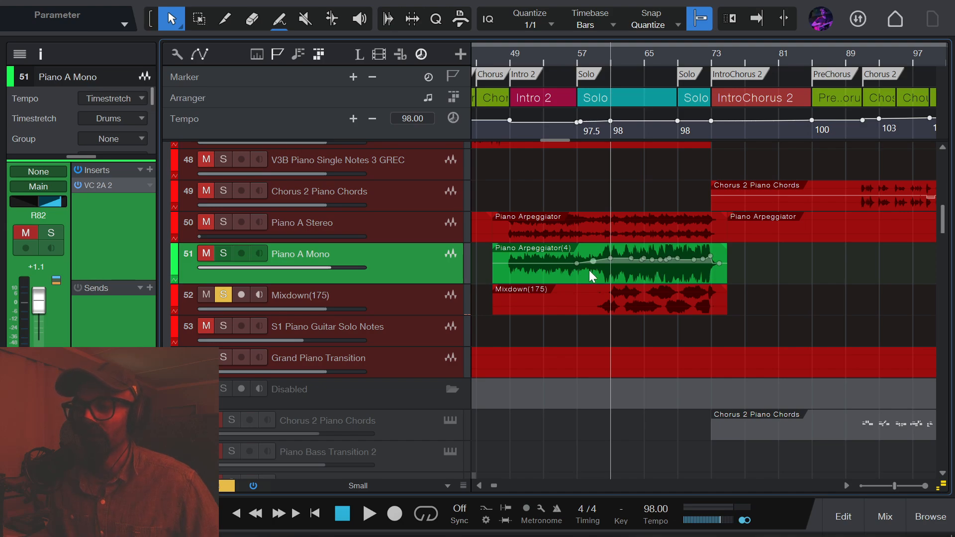
{"action": "left_click_drag", "start_coordinate": [445, 286], "coordinate": [444, 299]}
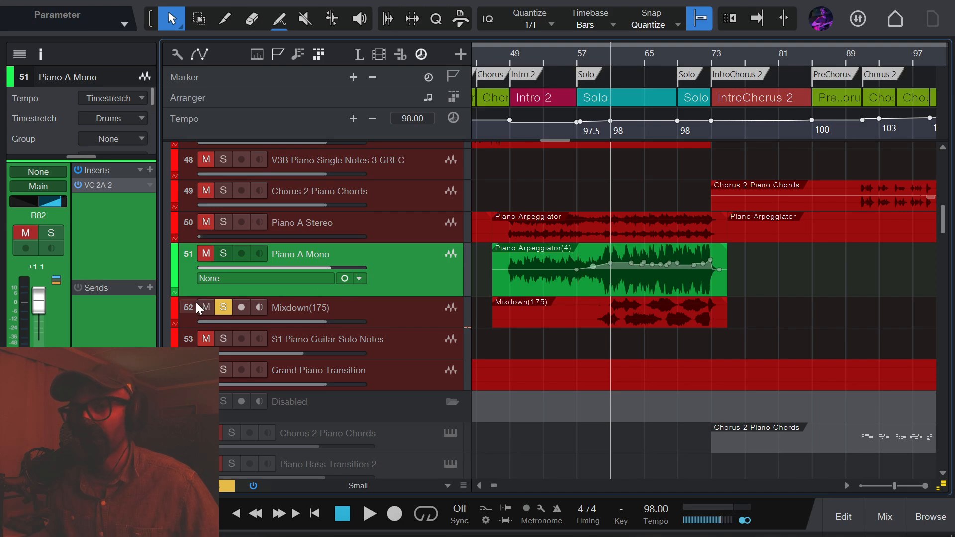
{"action": "left_click", "coordinate": [175, 294]}
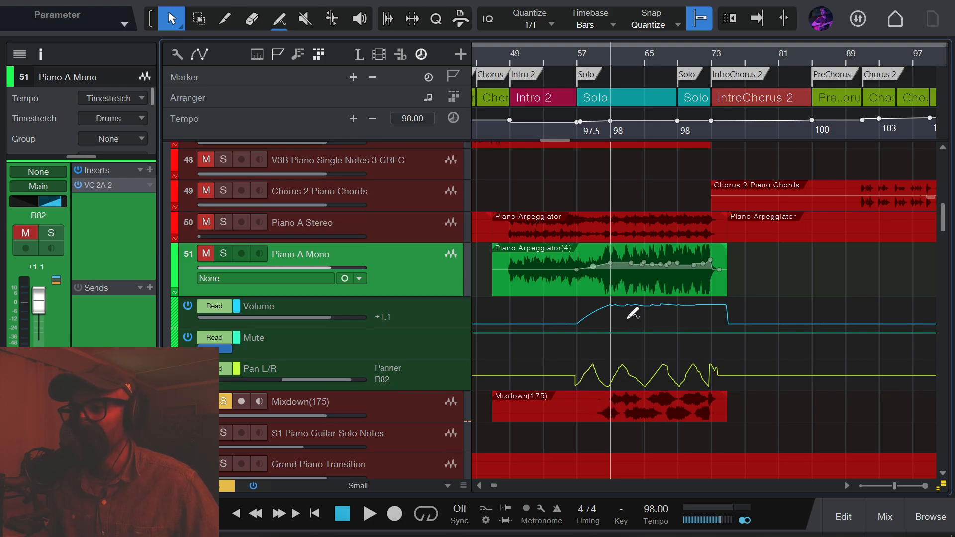
{"action": "scroll", "coordinate": [625, 318], "scroll_direction": "up", "scroll_amount": 3}
{"action": "scroll", "coordinate": [619, 323], "scroll_direction": "down", "scroll_amount": 3}
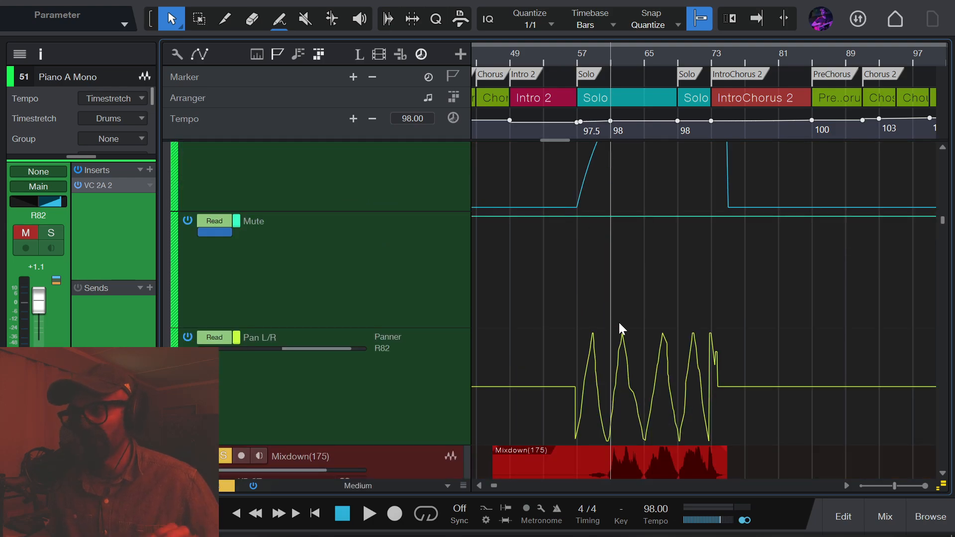
{"action": "scroll", "coordinate": [641, 303], "scroll_direction": "up", "scroll_amount": 2}
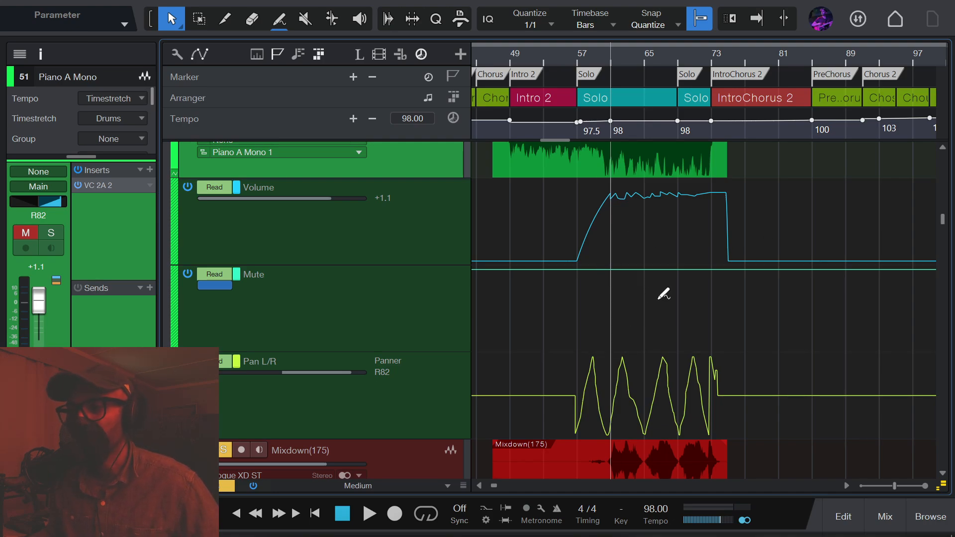
{"action": "scroll", "coordinate": [655, 298], "scroll_direction": "down", "scroll_amount": 2}
{"action": "scroll", "coordinate": [644, 308], "scroll_direction": "down", "scroll_amount": 1}
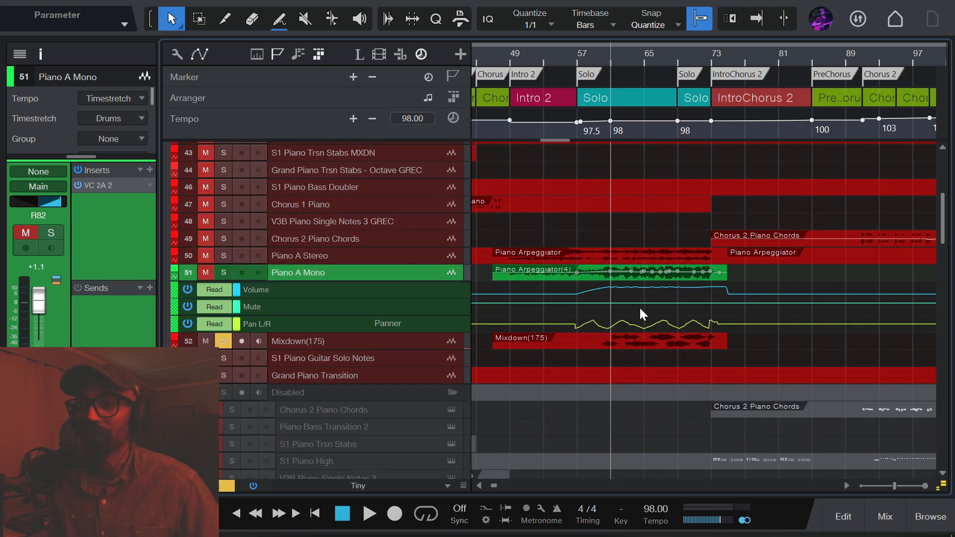
{"action": "scroll", "coordinate": [646, 311], "scroll_direction": "up", "scroll_amount": 1}
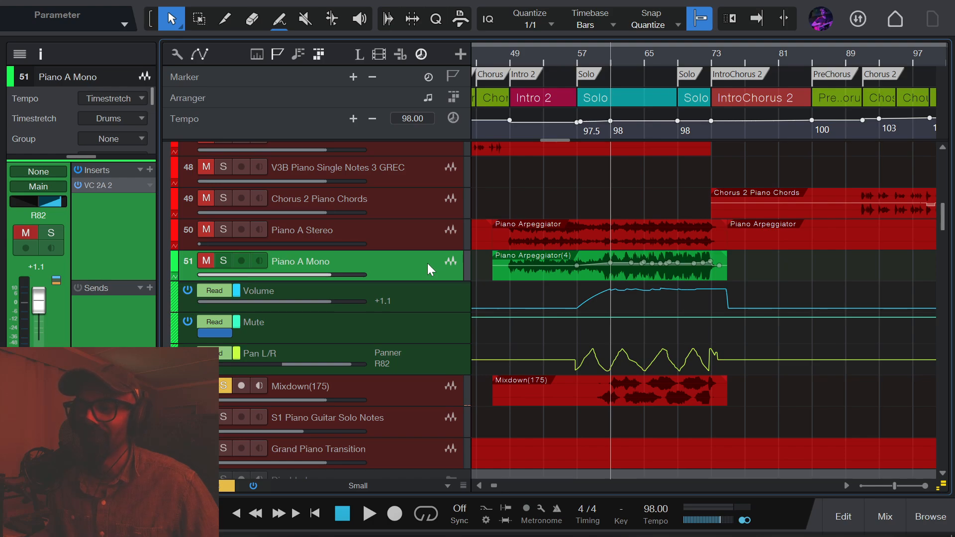
Solo Piano A Mono instead of Mixdown(175) and render its Piano Arpeggiator(4) event with Mixdown Selection
{"action": "left_click", "coordinate": [219, 261]}
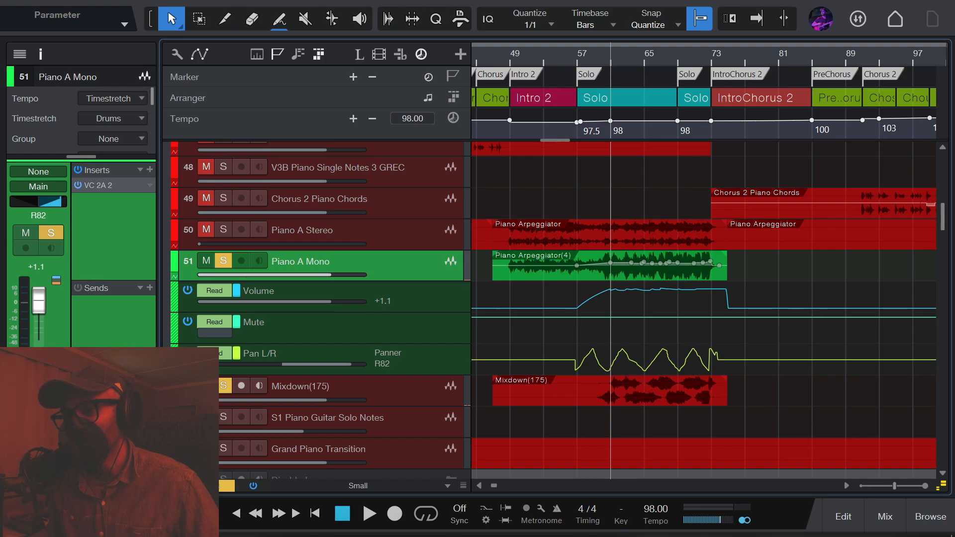
{"action": "left_click", "coordinate": [223, 387]}
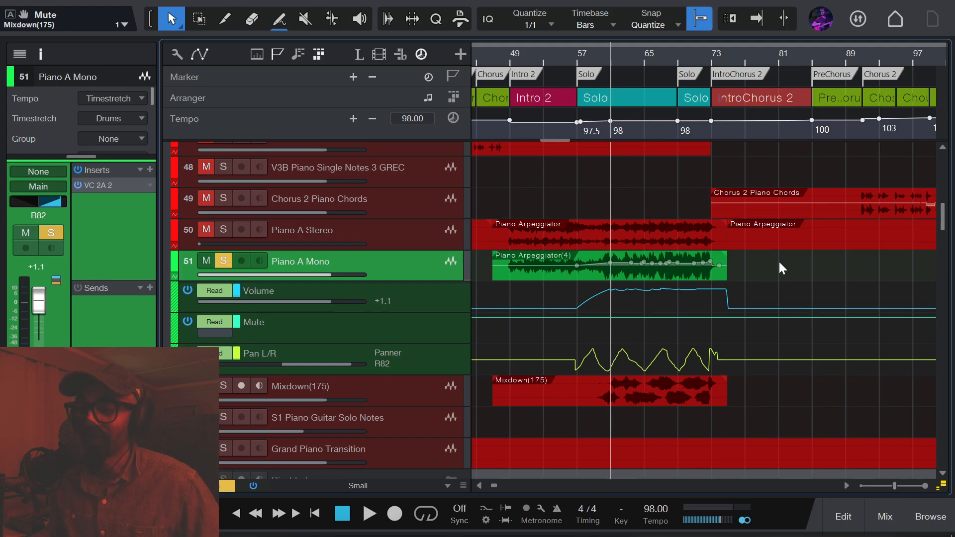
{"action": "left_click_drag", "start_coordinate": [778, 261], "coordinate": [562, 258]}
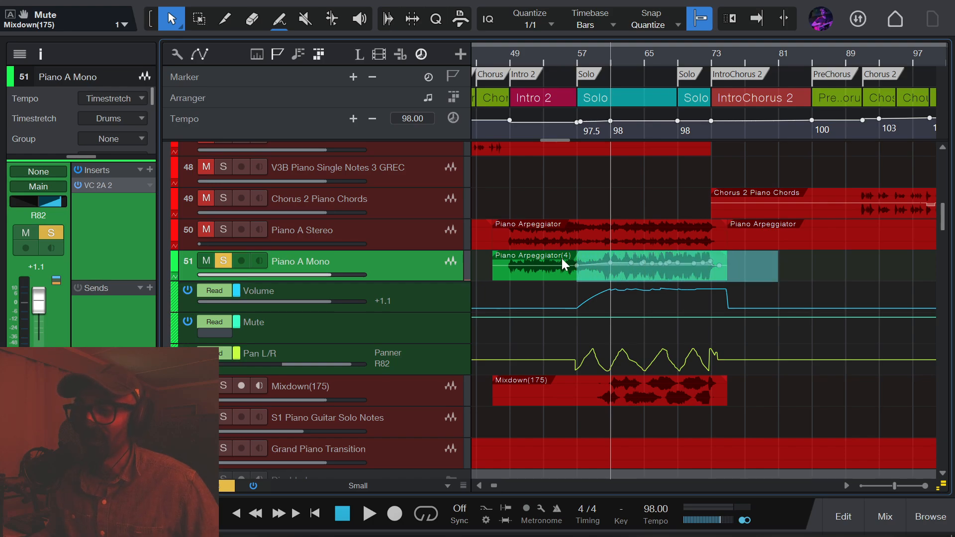
{"action": "left_click", "coordinate": [495, 264]}
{"action": "right_click", "coordinate": [515, 275]}
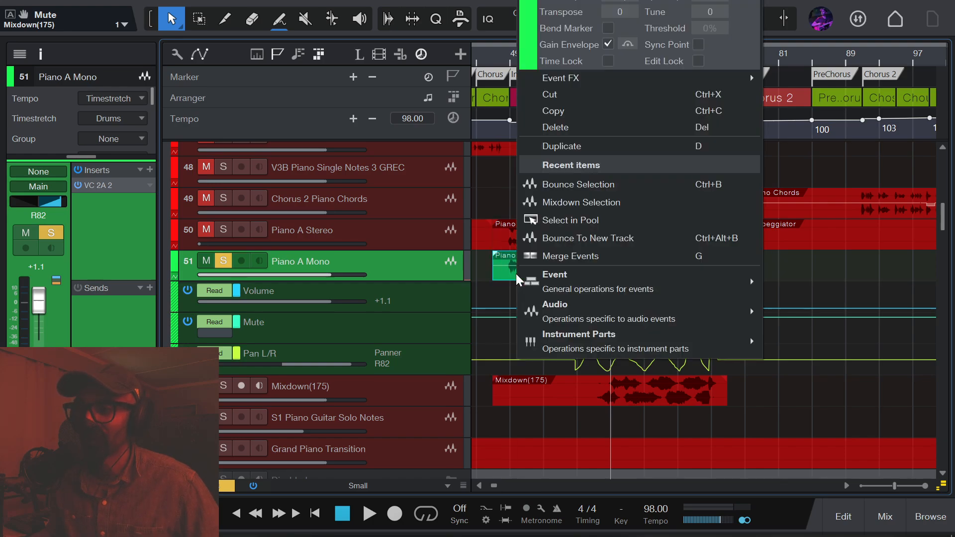
{"action": "left_click", "coordinate": [548, 208]}
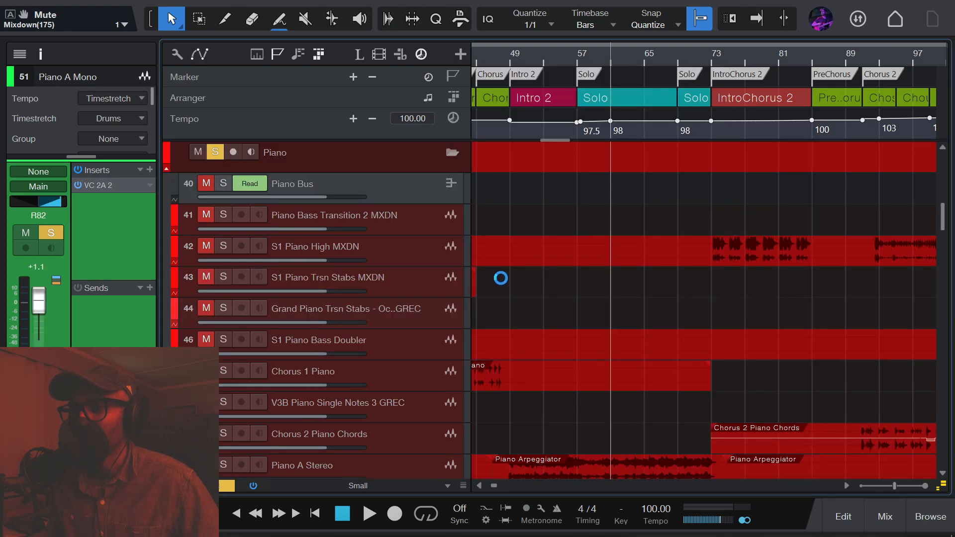
{"action": "scroll", "coordinate": [510, 290], "scroll_direction": "down", "scroll_amount": 6}
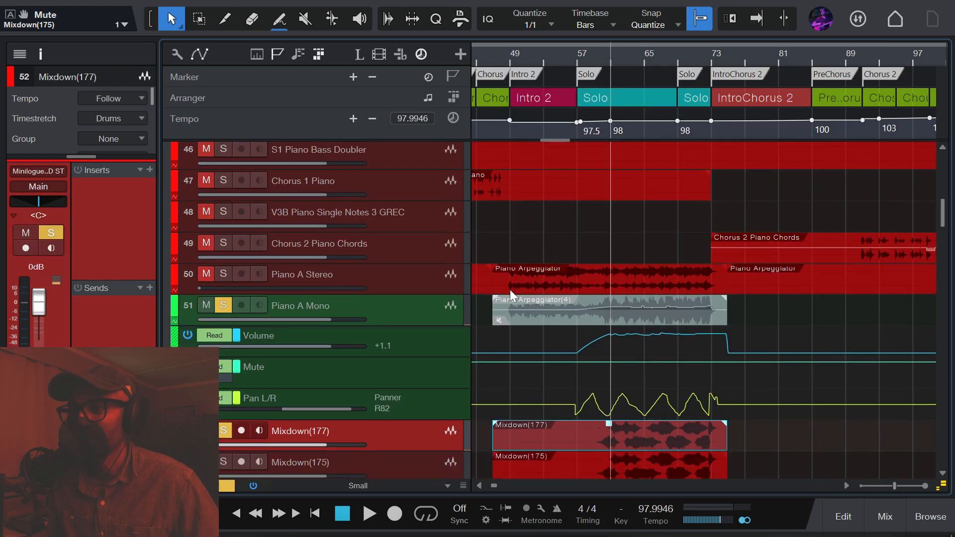
Open the Level Meter 2 plug-in from the Main output channel's inserts and hide the mix console
{"action": "key", "text": "F3"}
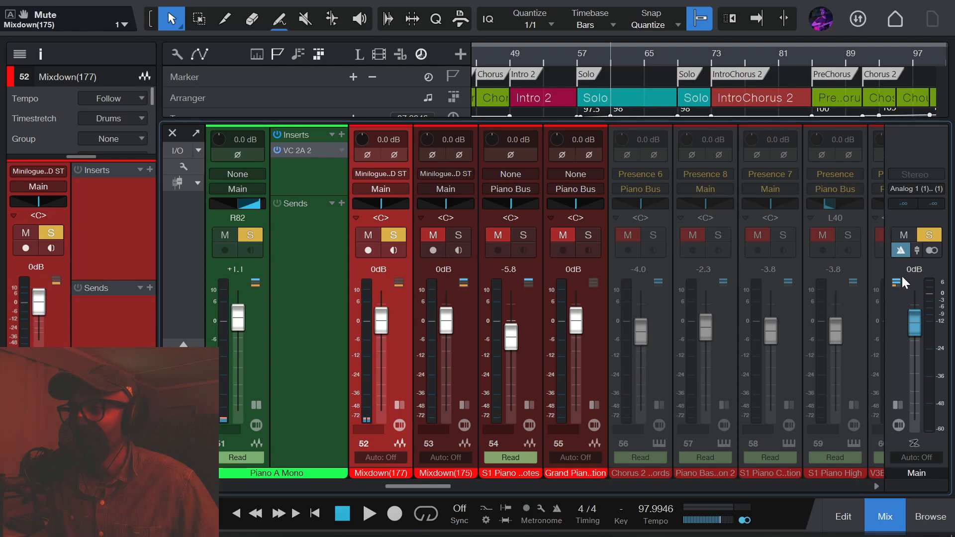
{"action": "left_click", "coordinate": [897, 405]}
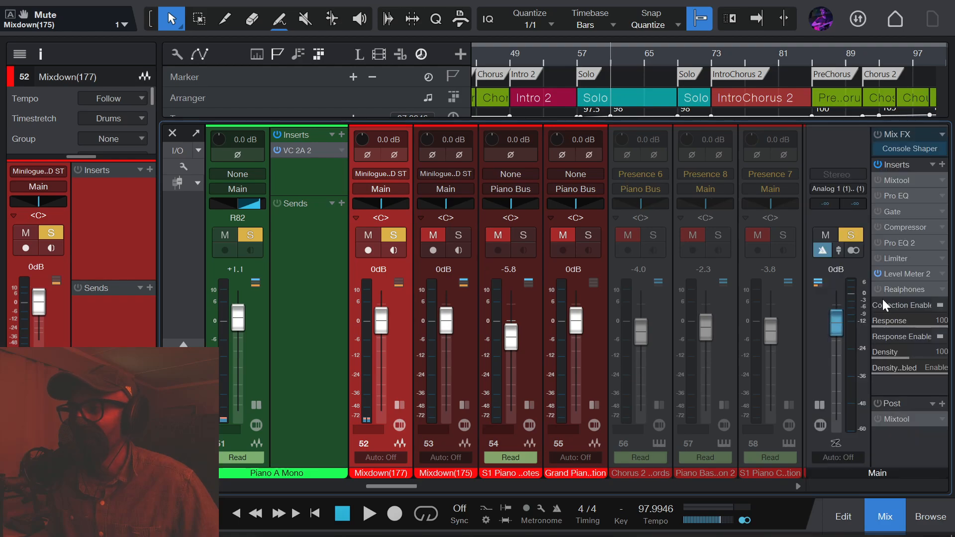
{"action": "left_click", "coordinate": [900, 271]}
{"action": "key", "text": "F3"}
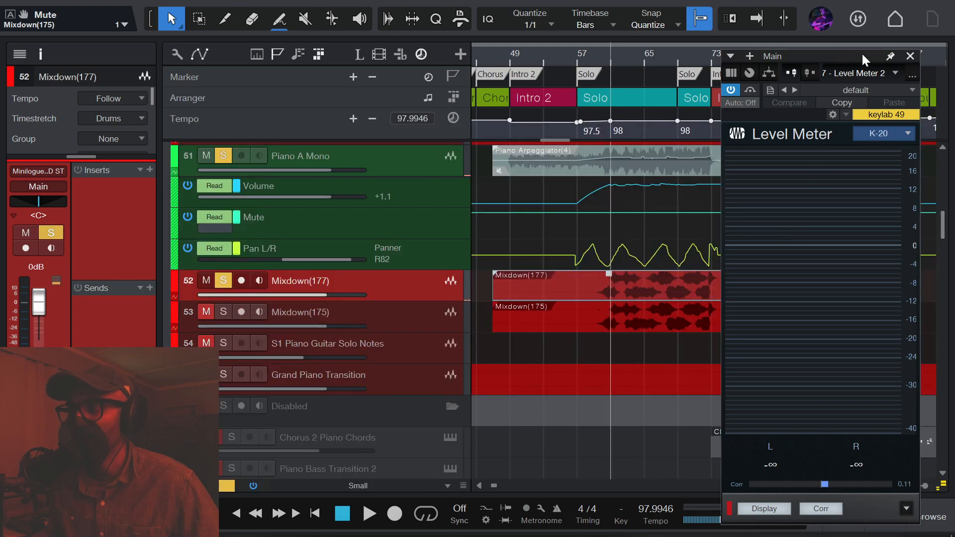
Unmute the original Piano Arpeggiator(4) event on the Piano A Mono track with the Mute tool
{"action": "scroll", "coordinate": [552, 315], "scroll_direction": "up", "scroll_amount": 2}
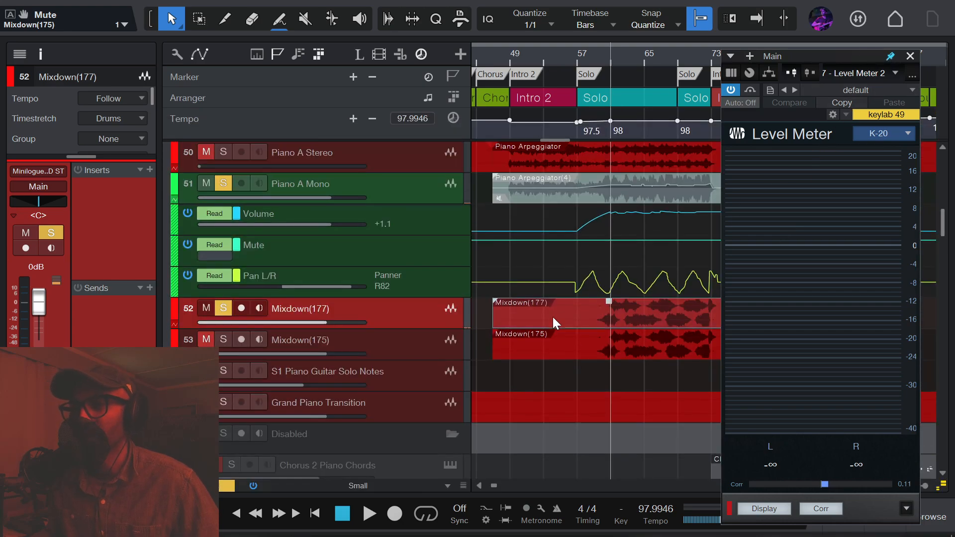
{"action": "key", "text": "6"}
{"action": "left_click", "coordinate": [626, 201]}
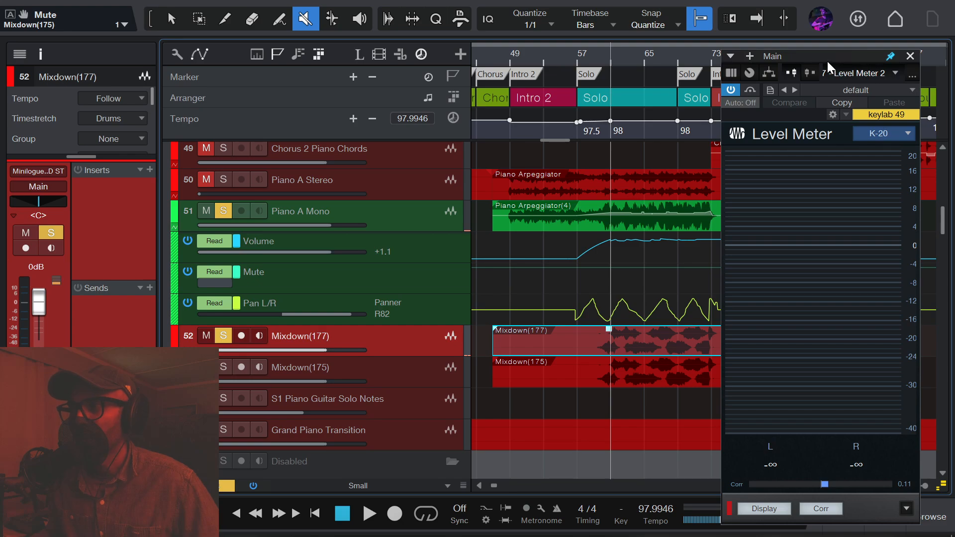
Place the Level Meter window beside the arrangement's Solo section and check its metering scale options, keeping K-20
{"action": "left_click_drag", "start_coordinate": [827, 62], "coordinate": [883, 56]}
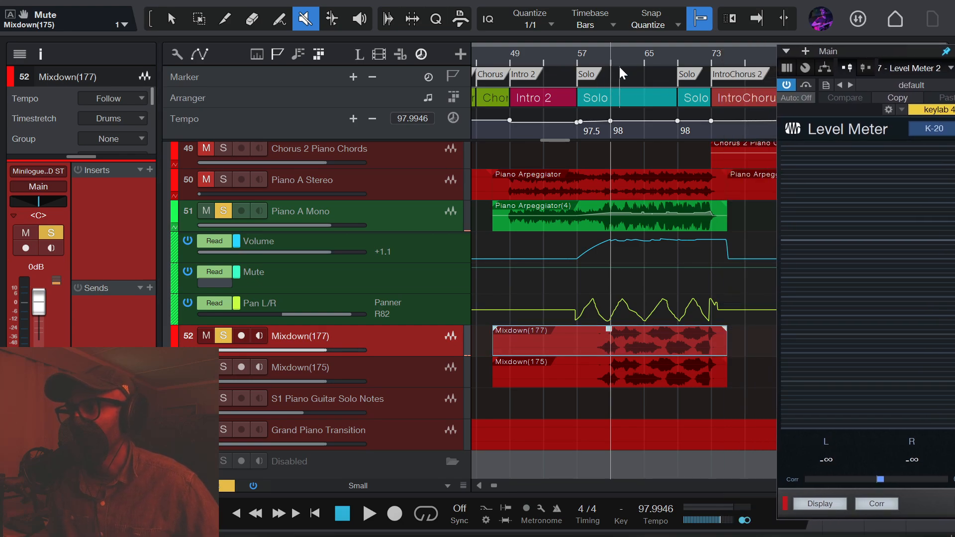
{"action": "scroll", "coordinate": [616, 69], "scroll_direction": "up", "scroll_amount": 5}
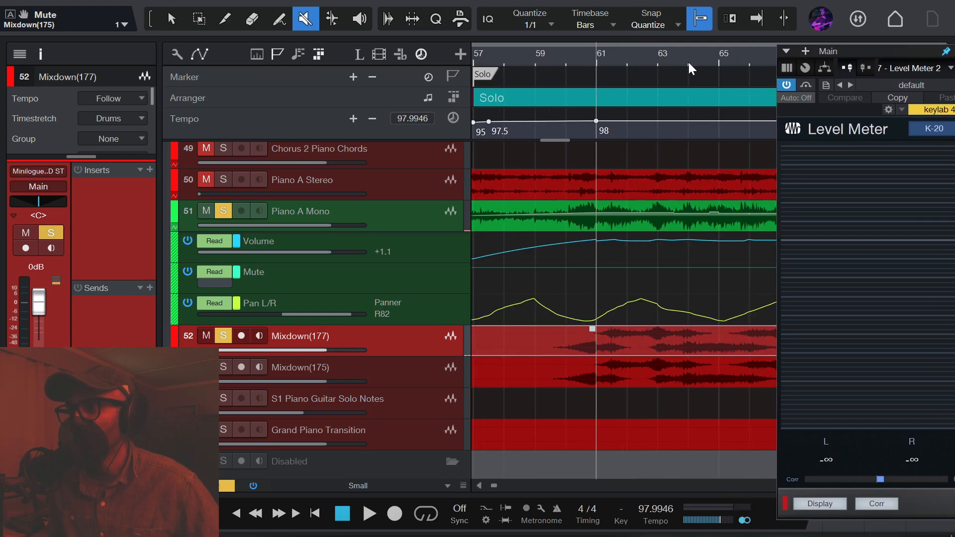
{"action": "left_click_drag", "start_coordinate": [864, 45], "coordinate": [839, 45]}
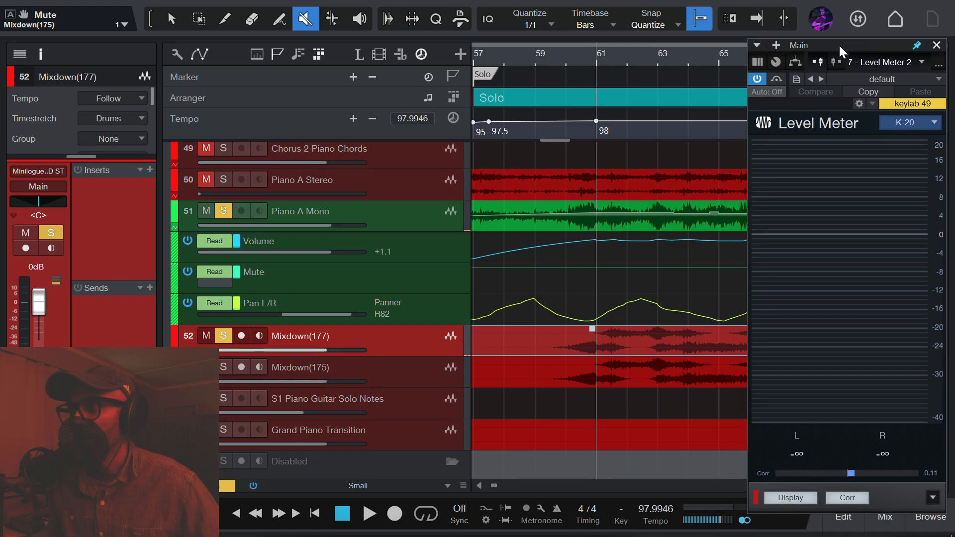
{"action": "left_click", "coordinate": [908, 121]}
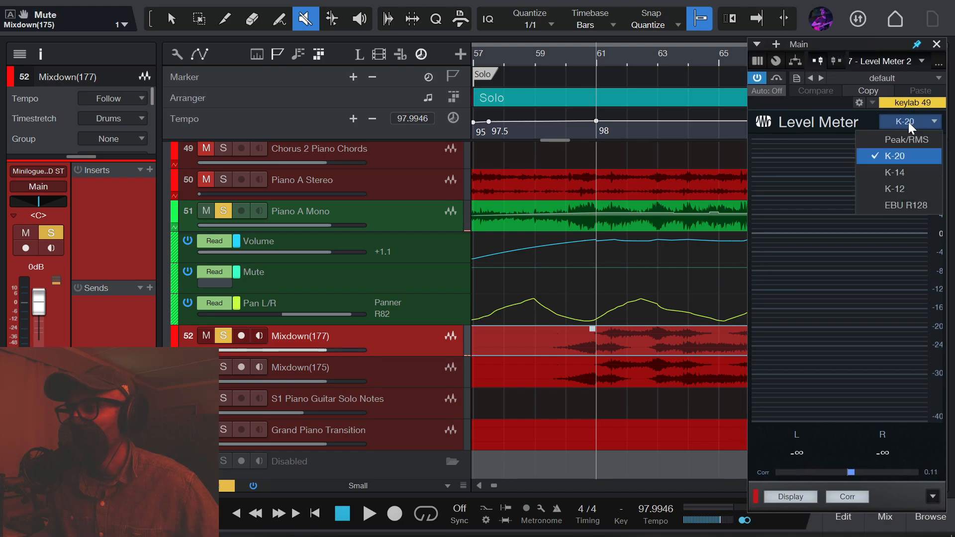
{"action": "left_click", "coordinate": [908, 121]}
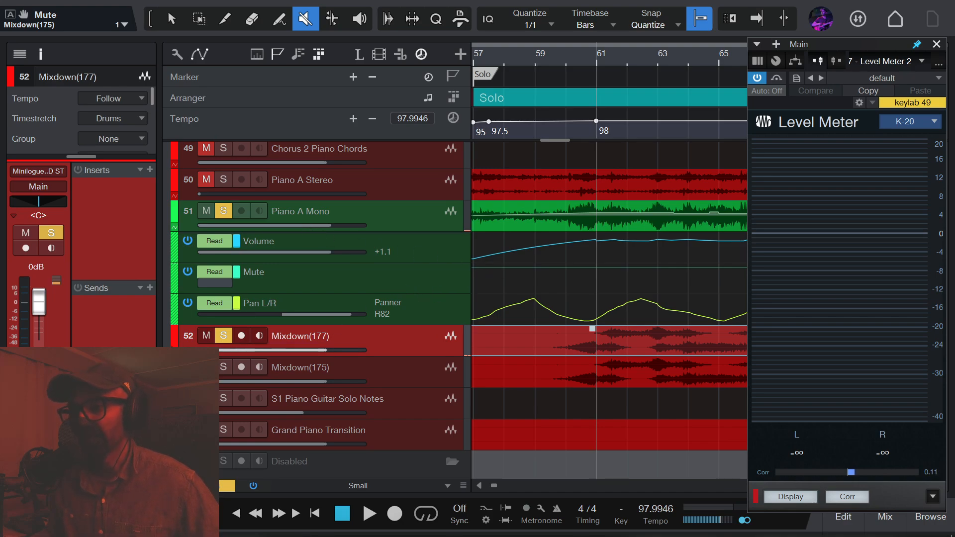
Mute the Mixdown(177) track and play Piano A Mono from bar 61 to check its stereo levels and correlation
{"action": "left_click", "coordinate": [205, 336]}
{"action": "key", "text": "space"}
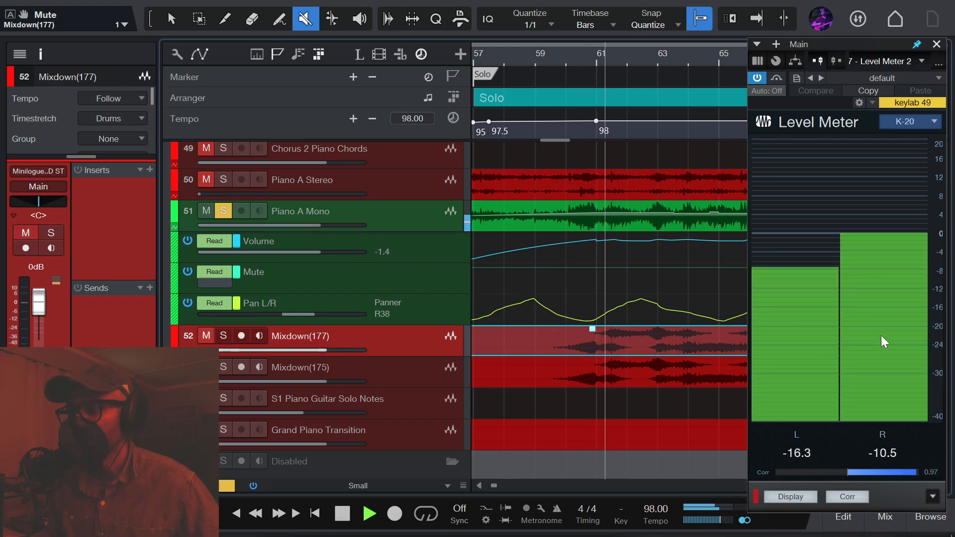
{"action": "key", "text": "space"}
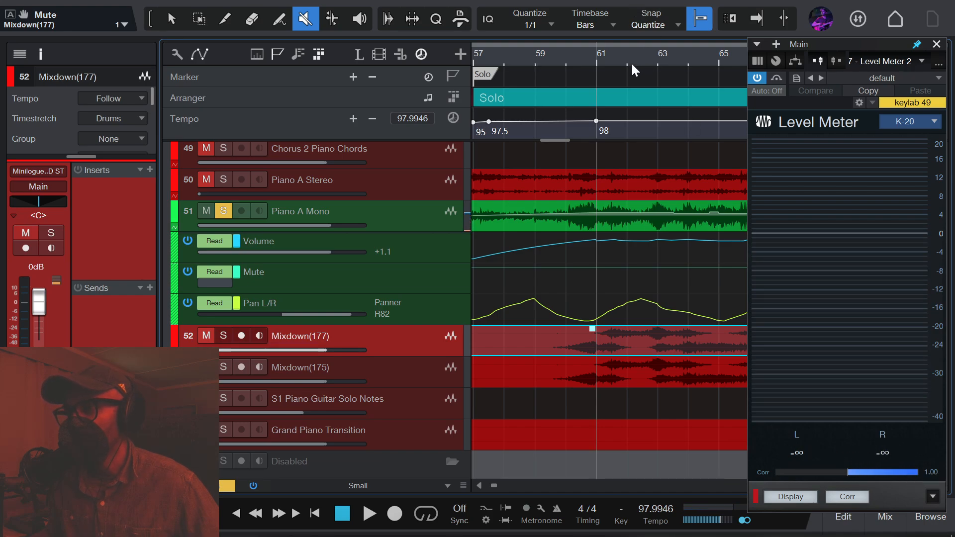
{"action": "key", "text": "space"}
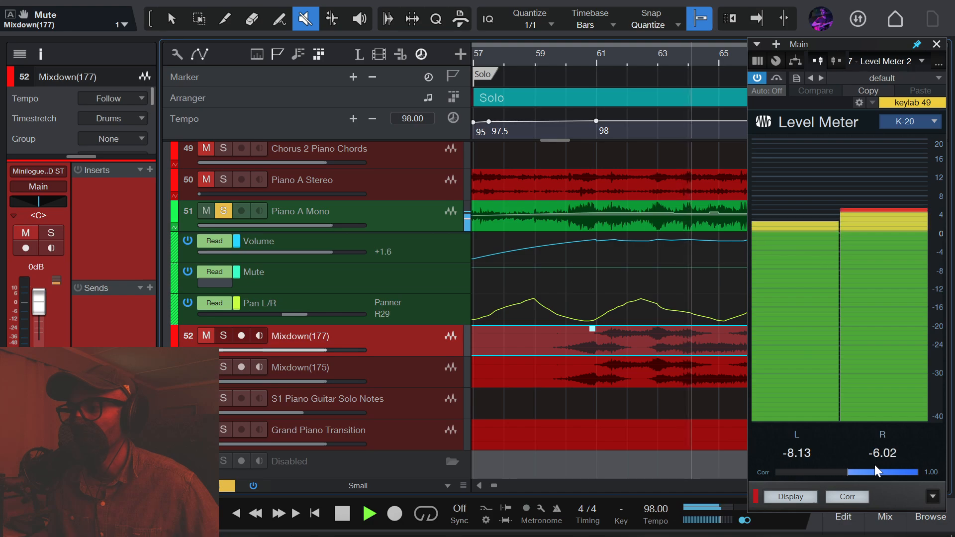
{"action": "key", "text": "space"}
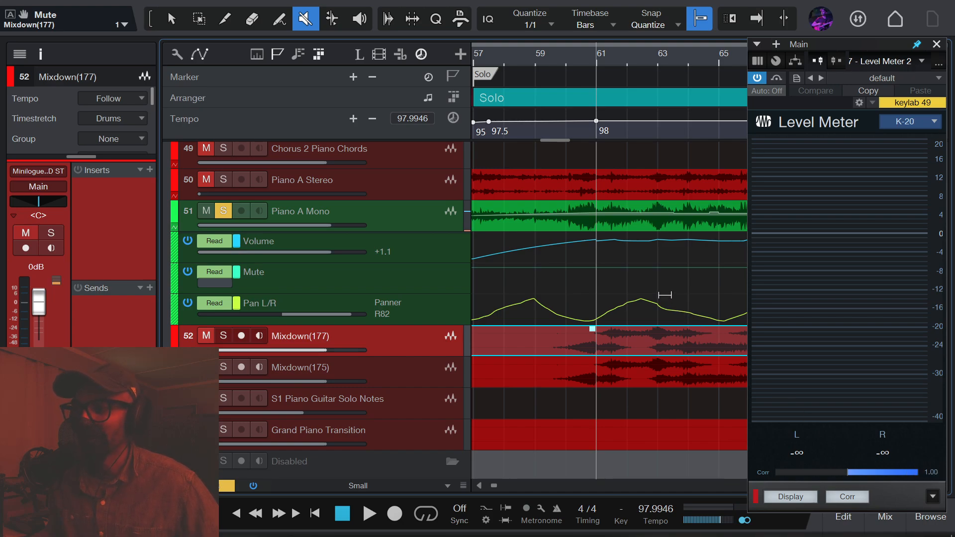
Select the Piano Arpeggiator(4) event on Piano A Mono with the Arrow tool and review its mixdown and bounce commands
{"action": "scroll", "coordinate": [667, 299], "scroll_direction": "down", "scroll_amount": 1}
{"action": "scroll", "coordinate": [667, 301], "scroll_direction": "up", "scroll_amount": 1}
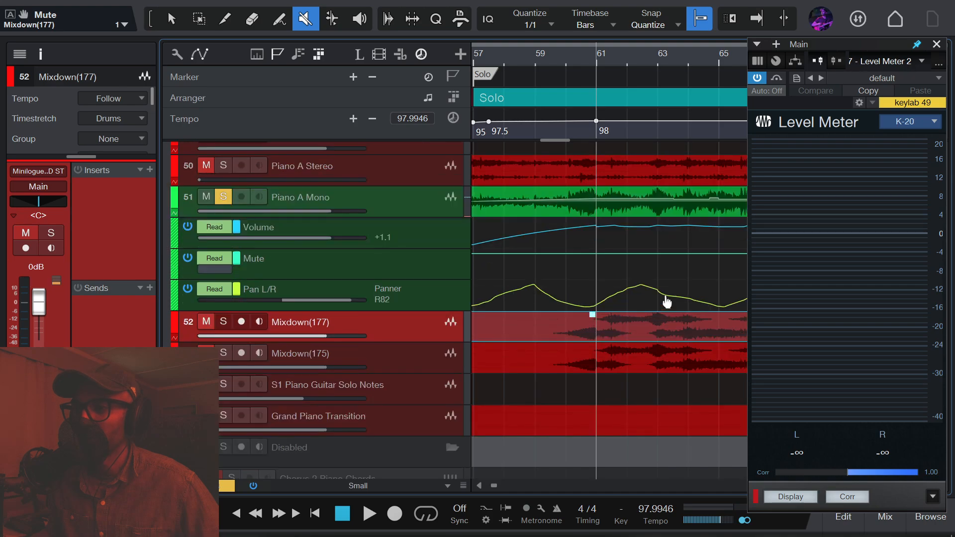
{"action": "scroll", "coordinate": [665, 304], "scroll_direction": "down", "scroll_amount": 4}
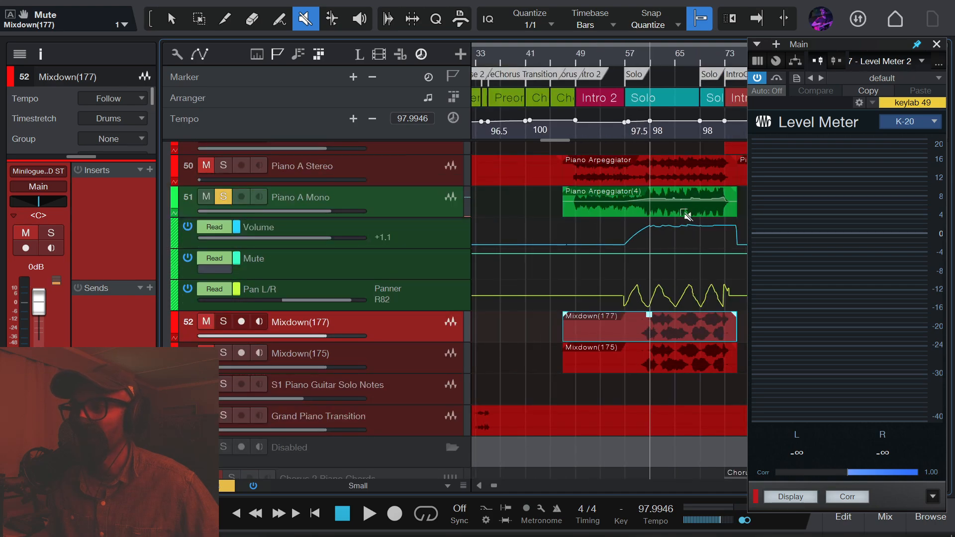
{"action": "key", "text": "1"}
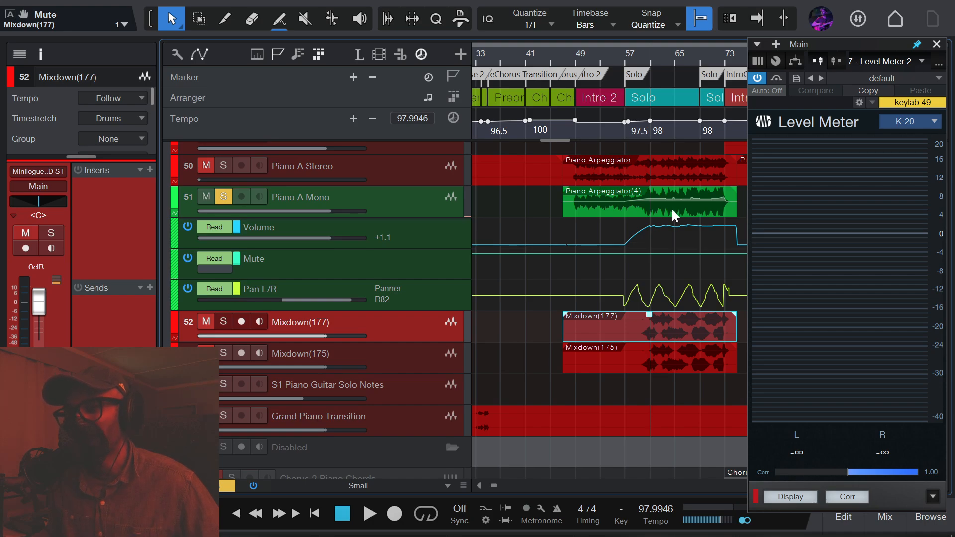
{"action": "right_click", "coordinate": [672, 210]}
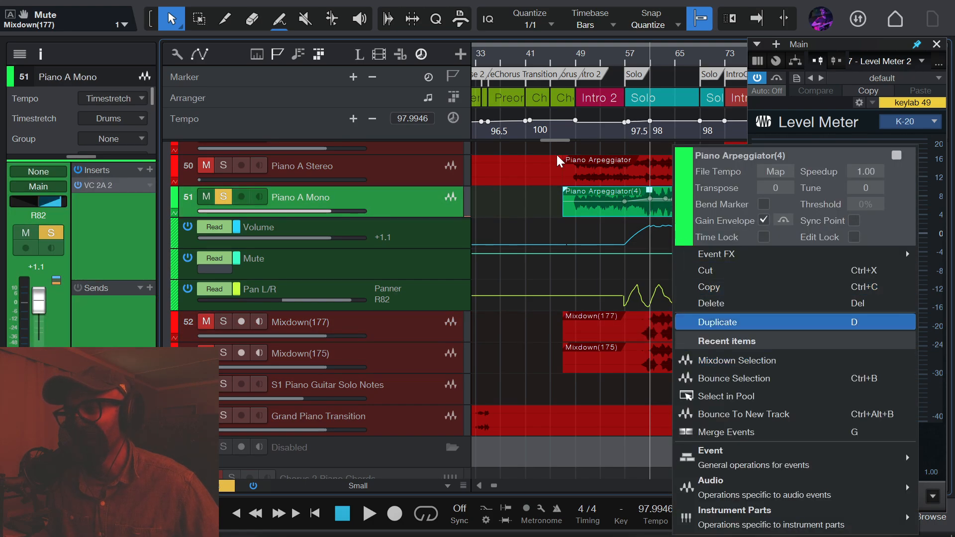
{"action": "left_click", "coordinate": [422, 210]}
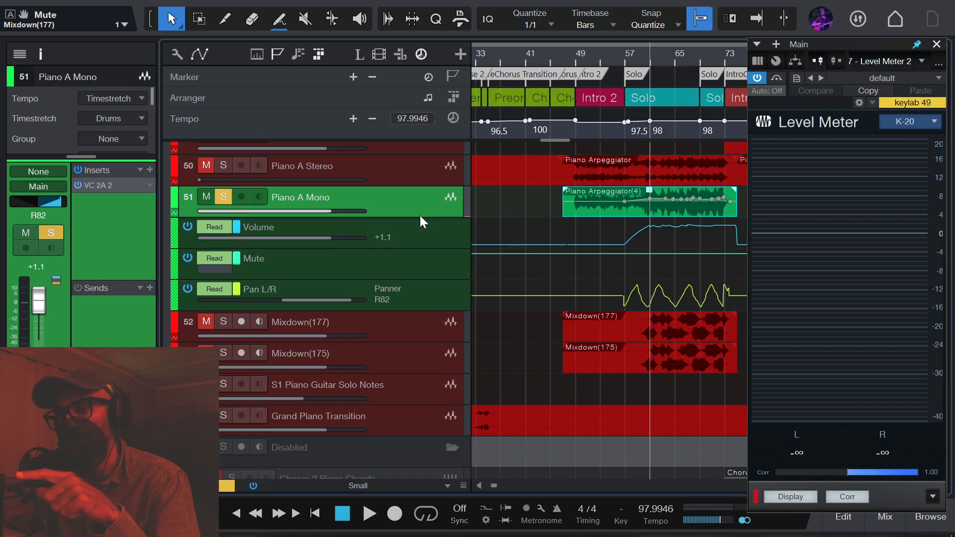
Solo the Mixdown(177) track and recolour it green
{"action": "key", "text": "ctrl+s"}
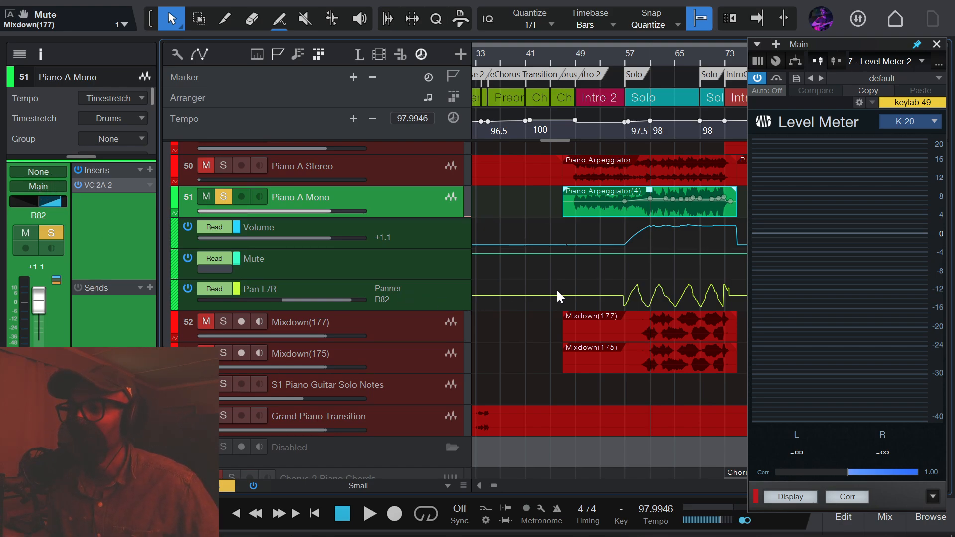
{"action": "left_click", "coordinate": [223, 322]}
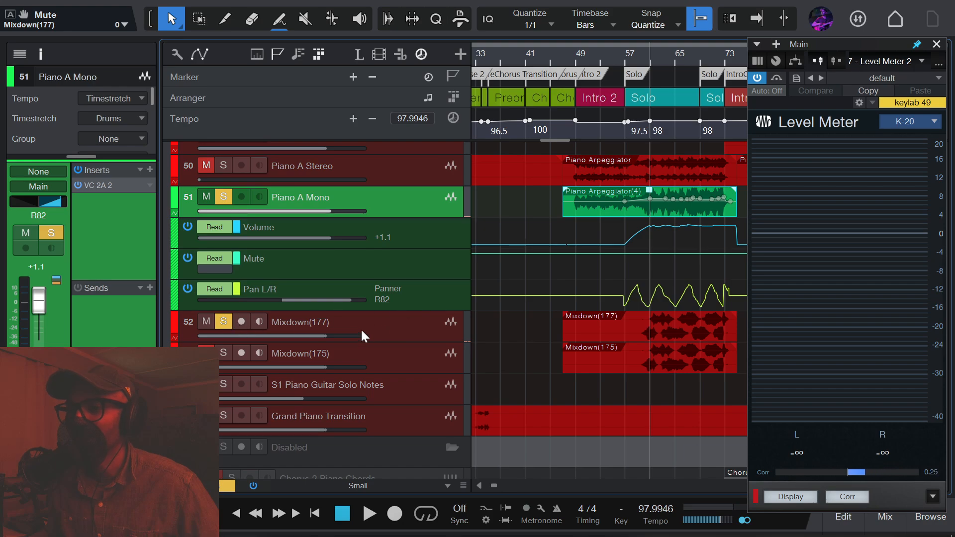
{"action": "left_click", "coordinate": [176, 325]}
{"action": "left_click", "coordinate": [174, 322]}
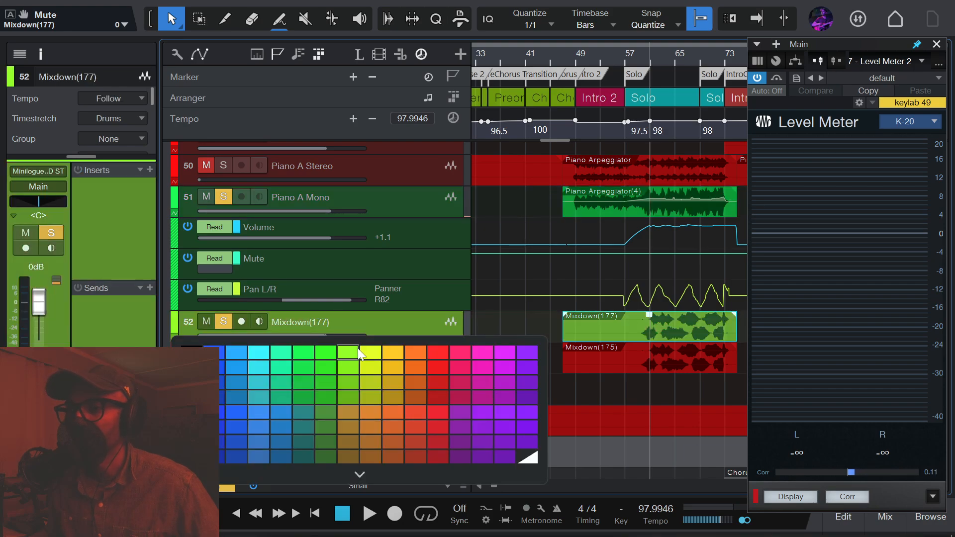
{"action": "left_click", "coordinate": [323, 352]}
Play the soloed Mixdown(177) track from bar 61 with Piano A Mono muted and check its stereo levels and correlation
{"action": "key", "text": "space"}
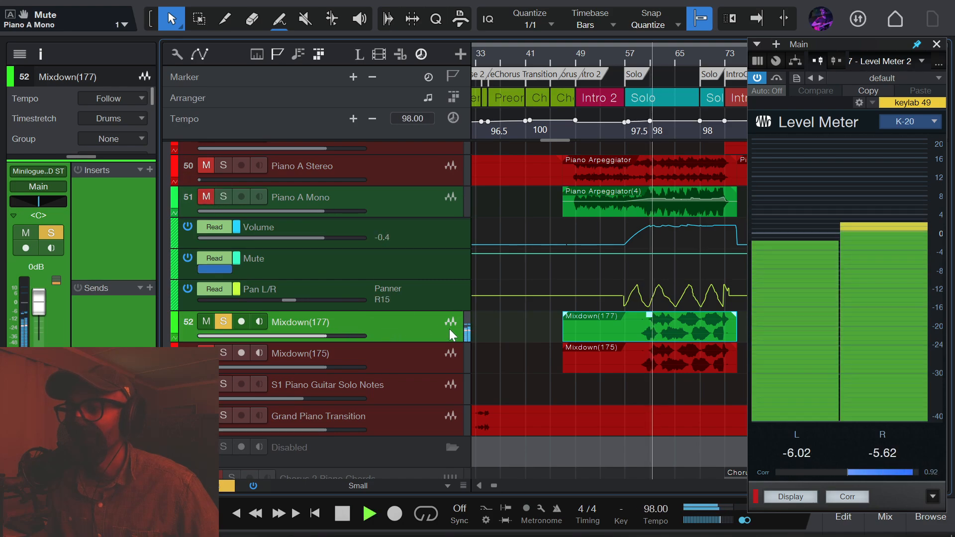
{"action": "scroll", "coordinate": [654, 61], "scroll_direction": "up", "scroll_amount": 2}
{"action": "left_click", "coordinate": [648, 59]}
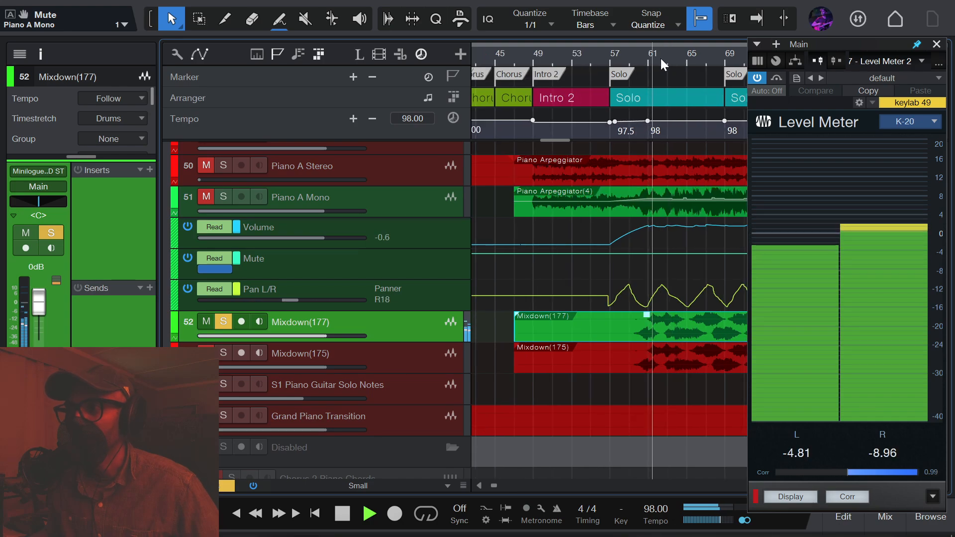
{"action": "scroll", "coordinate": [671, 60], "scroll_direction": "up", "scroll_amount": 2}
{"action": "key", "text": "space"}
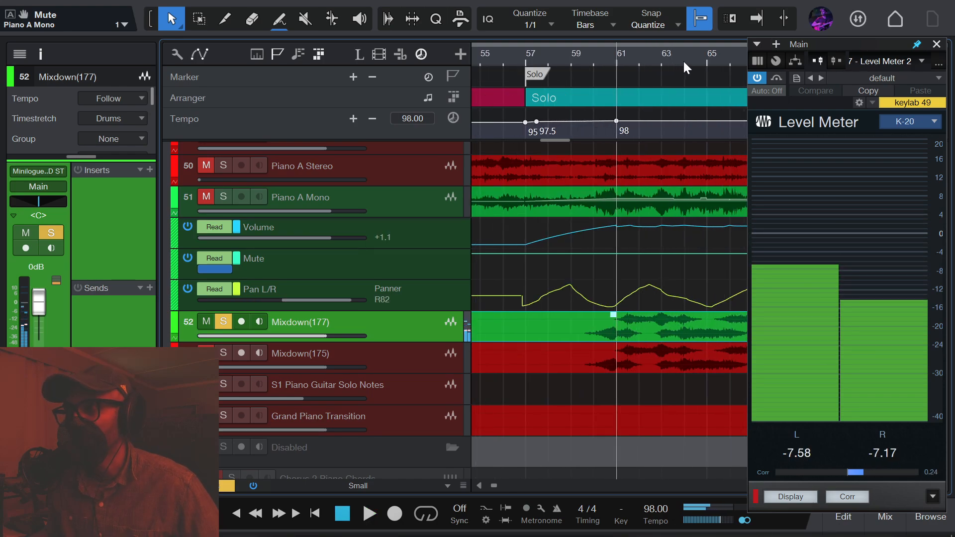
{"action": "key", "text": "space"}
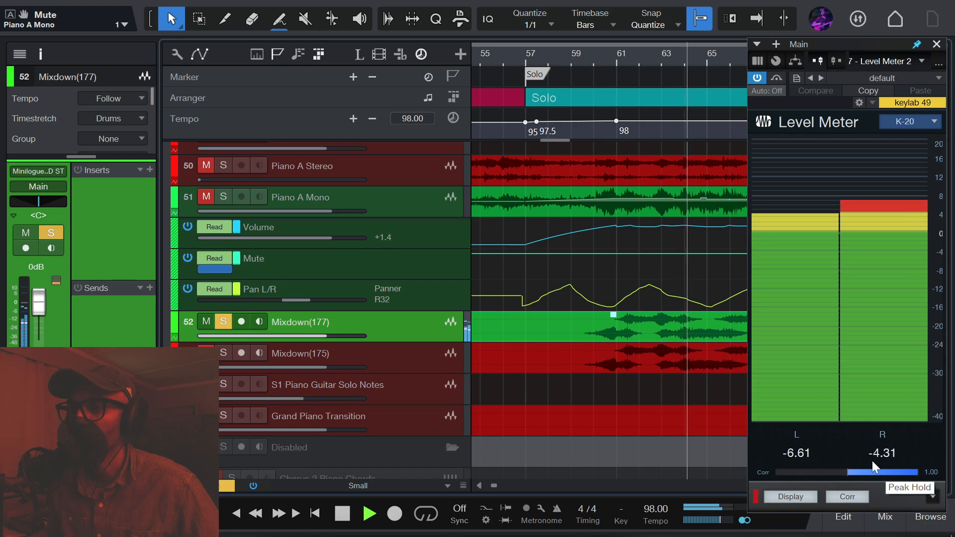
{"action": "key", "text": "space"}
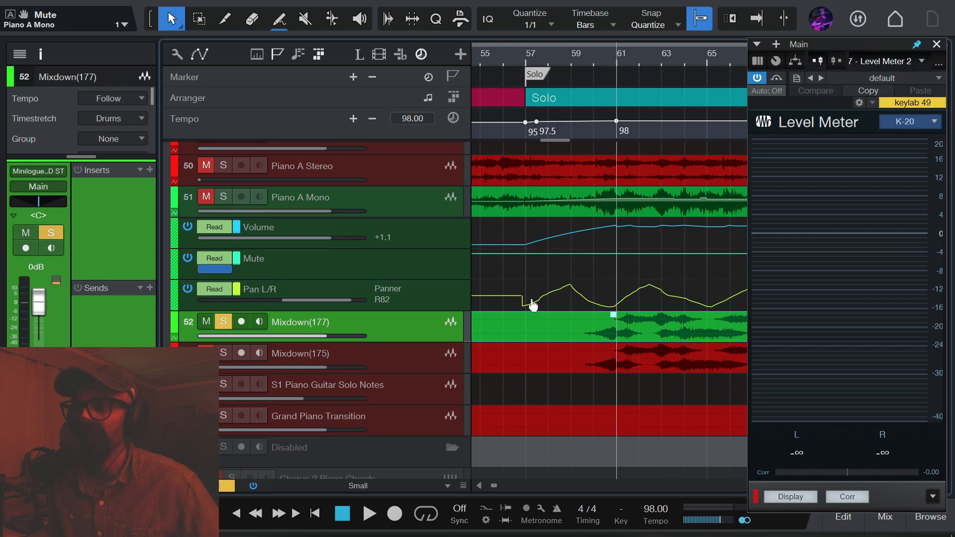
Unmute and solo the Piano A Mono track and increase its track height
{"action": "left_click", "coordinate": [413, 195]}
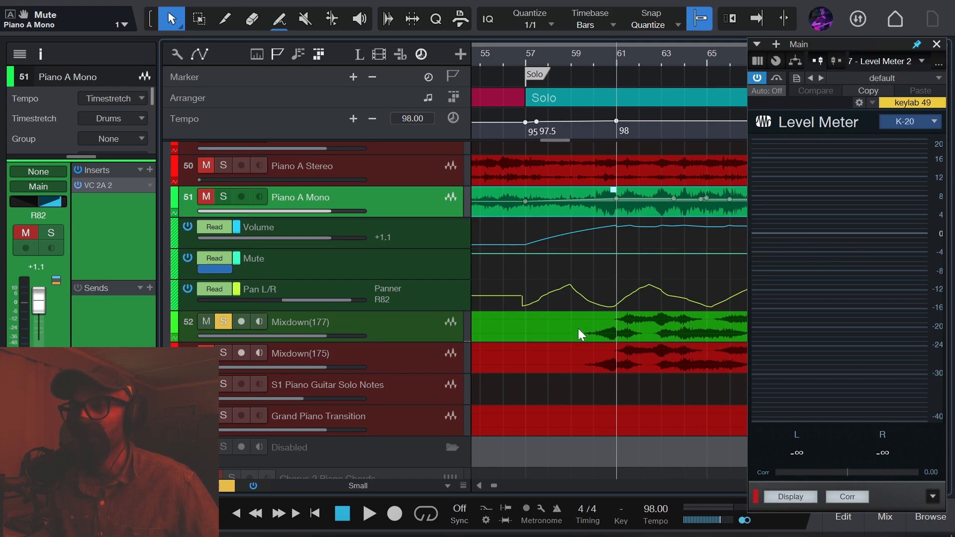
{"action": "left_click", "coordinate": [487, 197]}
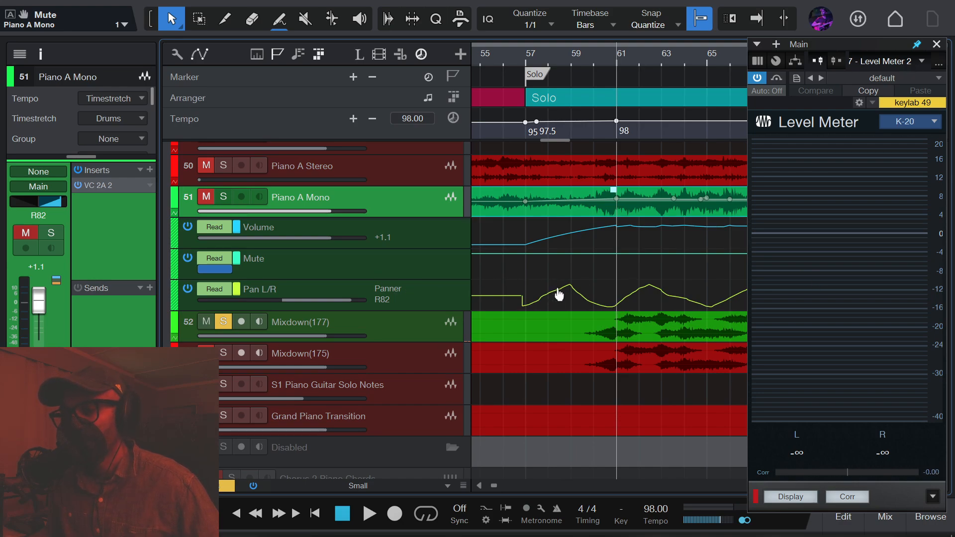
{"action": "left_click", "coordinate": [212, 201]}
{"action": "left_click", "coordinate": [220, 201]}
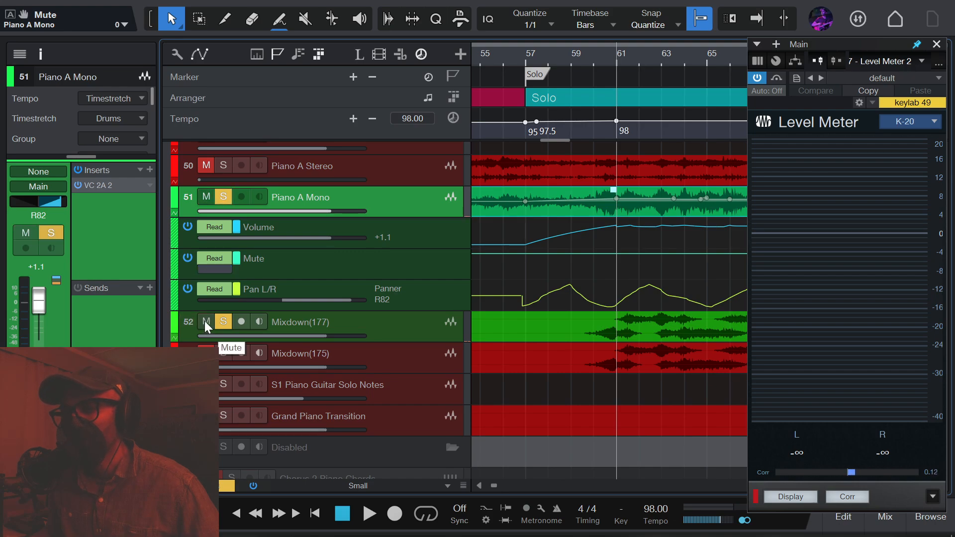
{"action": "left_click_drag", "start_coordinate": [381, 217], "coordinate": [381, 236]}
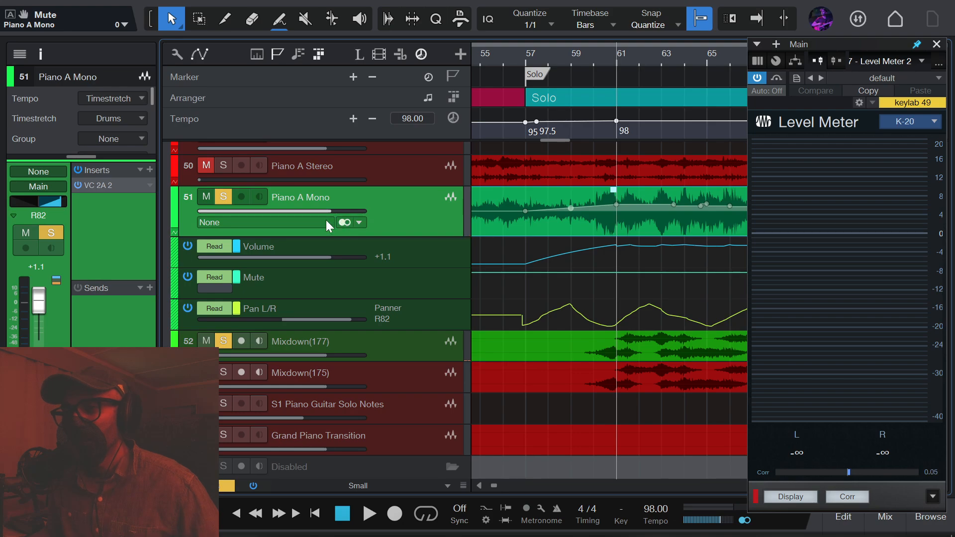
Insert the Binaural Pan plug-in after VC 2A 2 on Piano A Mono and enable its Mono option
{"action": "left_click", "coordinate": [150, 170]}
{"action": "type", "text": "bi"}
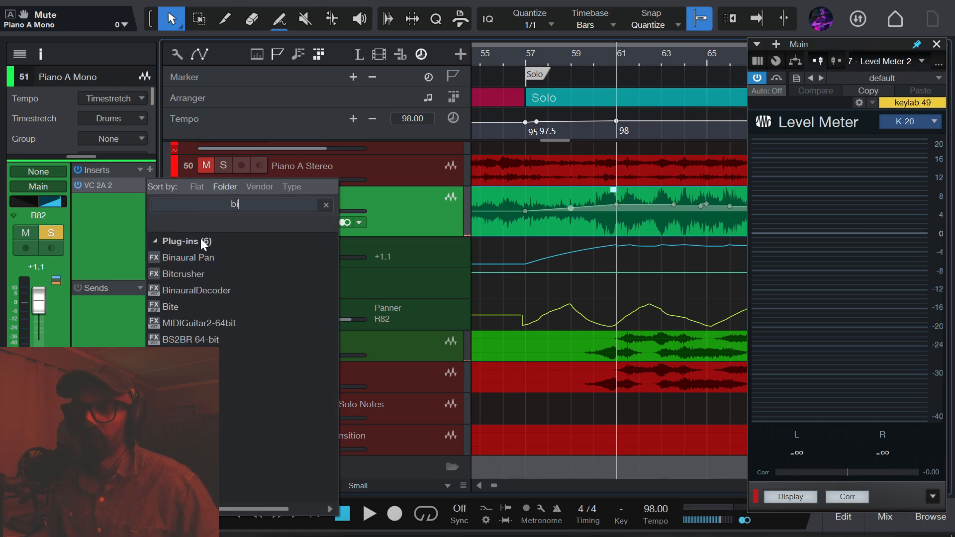
{"action": "key", "text": "Return"}
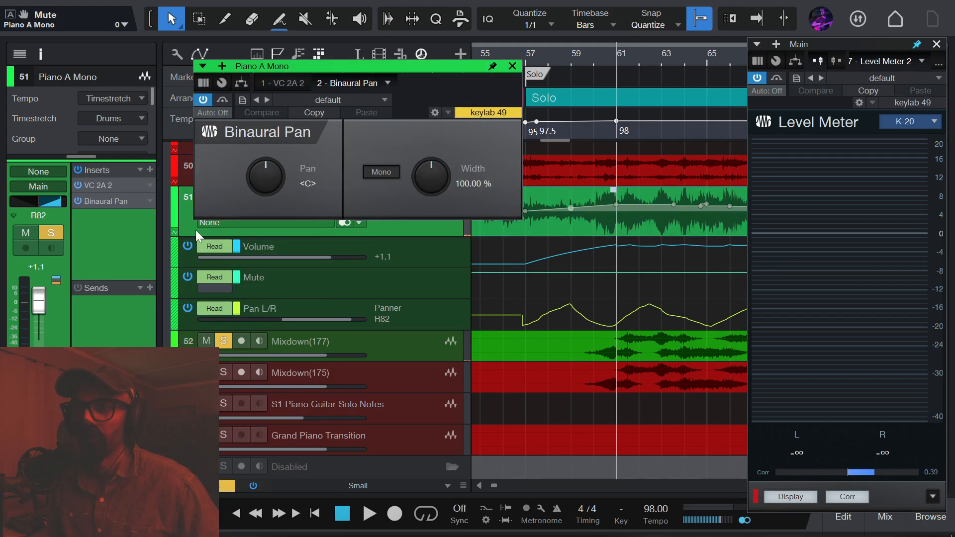
{"action": "left_click", "coordinate": [385, 170]}
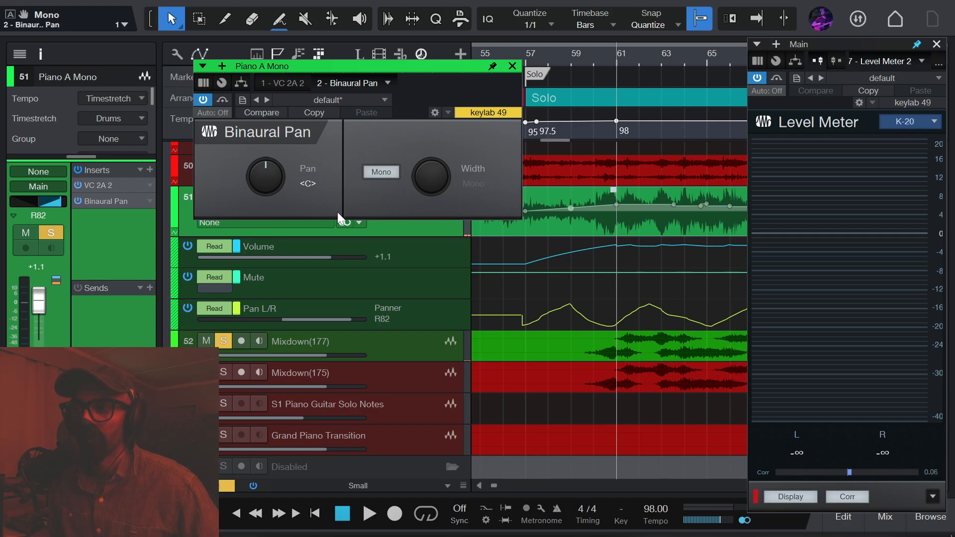
Unsolo and mute the Mixdown(177) track, and play Piano A Mono from bar 61 through Binaural Pan to check its levels and correlation
{"action": "key", "text": "space"}
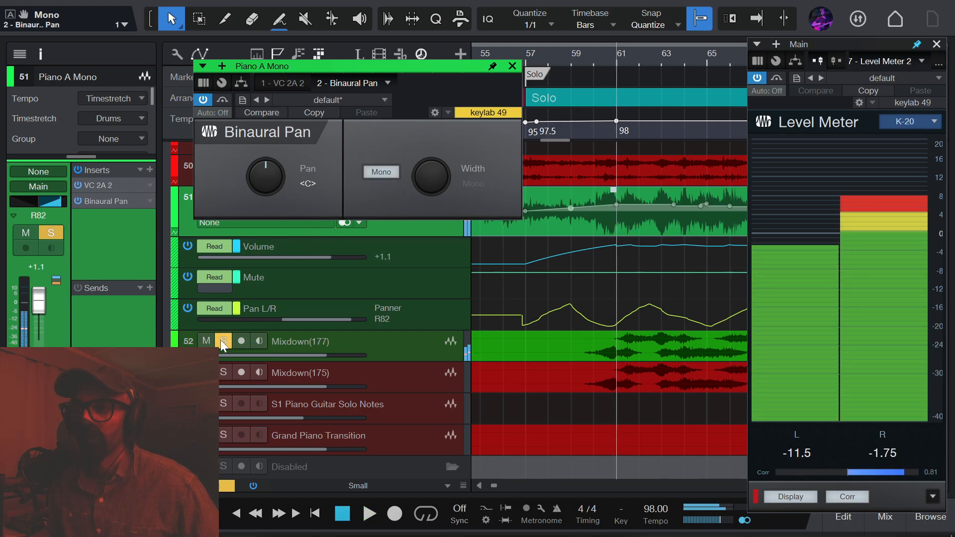
{"action": "left_click", "coordinate": [223, 341]}
{"action": "left_click", "coordinate": [206, 341]}
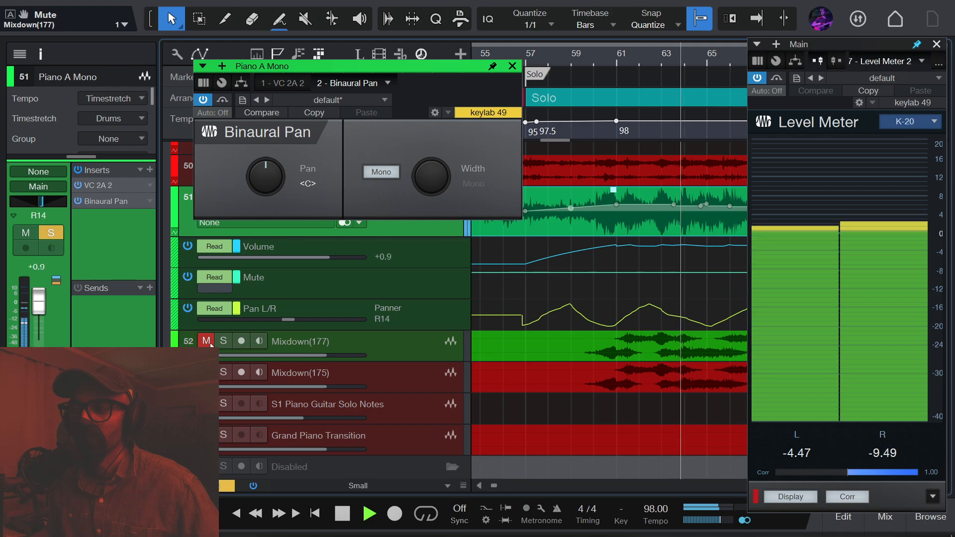
{"action": "key", "text": "space"}
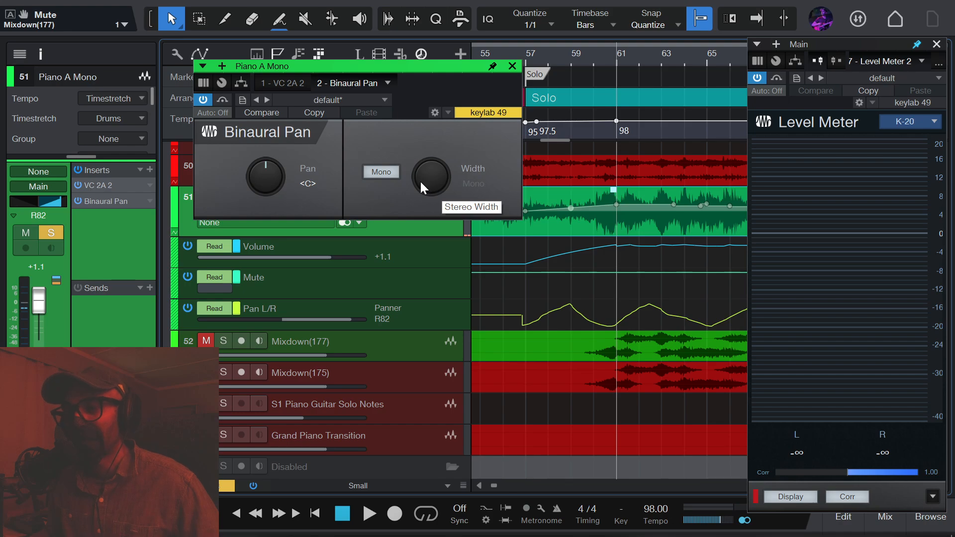
Add an automation lane for Binaural Pan's Pan parameter and move the Level Meter window clear of the arrangement
{"action": "right_click", "coordinate": [270, 175]}
{"action": "left_click", "coordinate": [298, 227]}
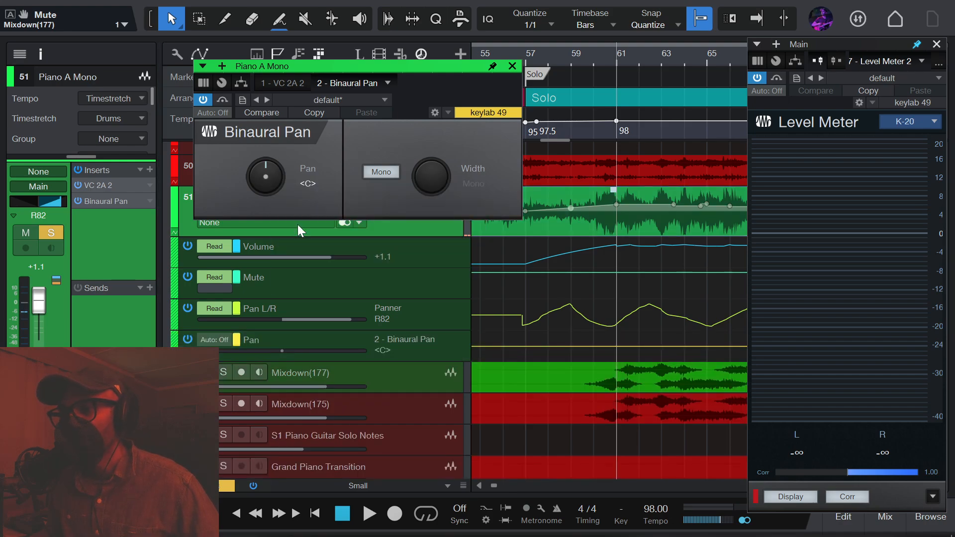
{"action": "left_click_drag", "start_coordinate": [882, 46], "coordinate": [933, 408]}
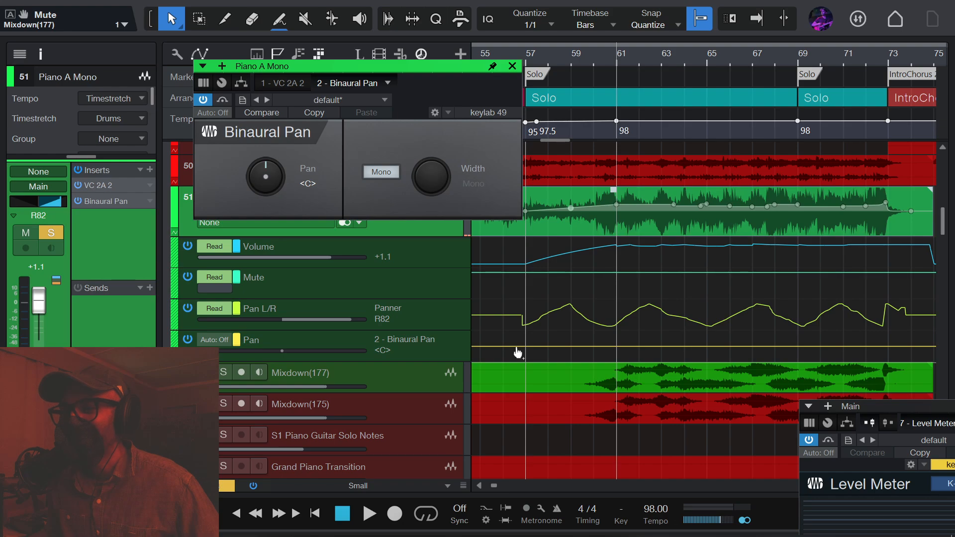
Draw a Binaural Pan automation ramp from centre at bar 57 to full right at bar 59, without an intermediate point
{"action": "left_click", "coordinate": [428, 313]}
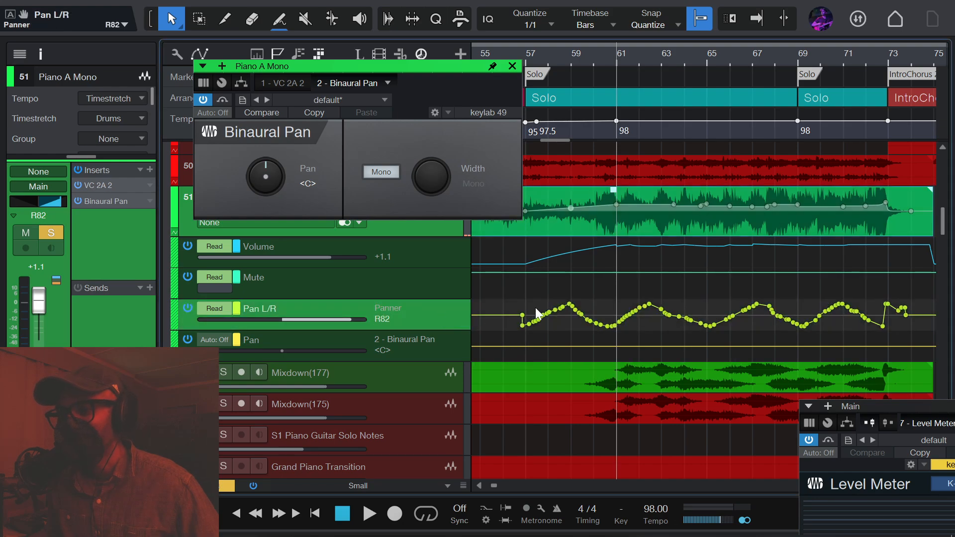
{"action": "mouse_move", "coordinate": [572, 311]}
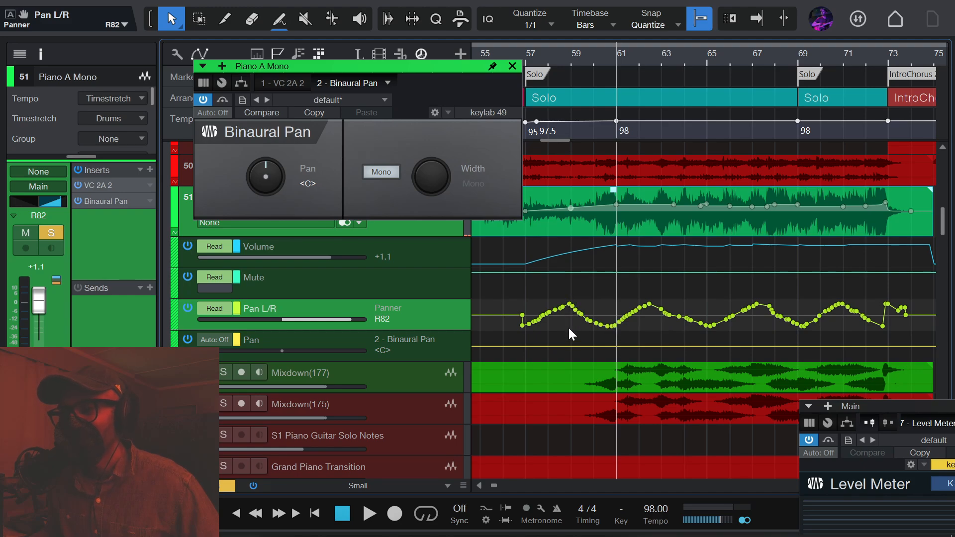
{"action": "left_click_drag", "start_coordinate": [569, 342], "coordinate": [525, 347]}
{"action": "left_click", "coordinate": [548, 340]}
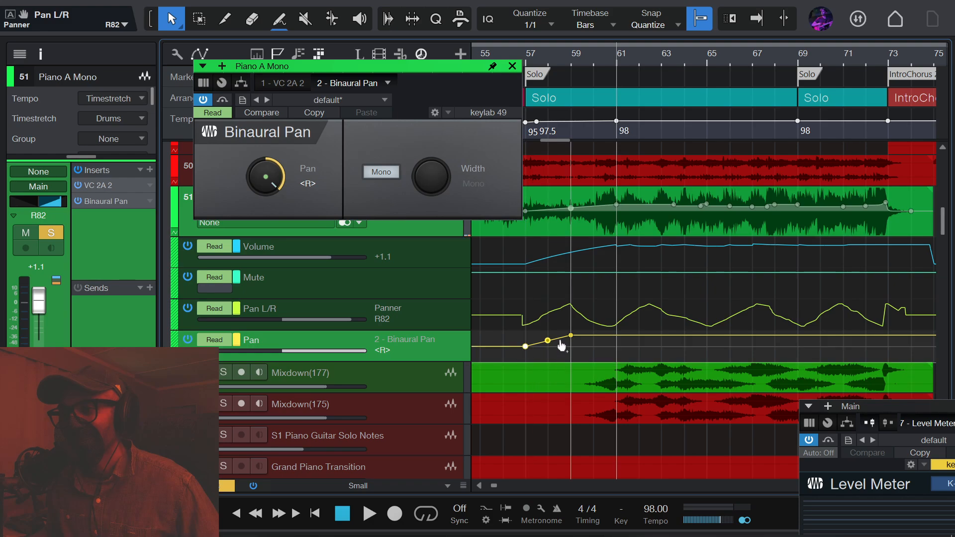
{"action": "key", "text": "ctrl+z"}
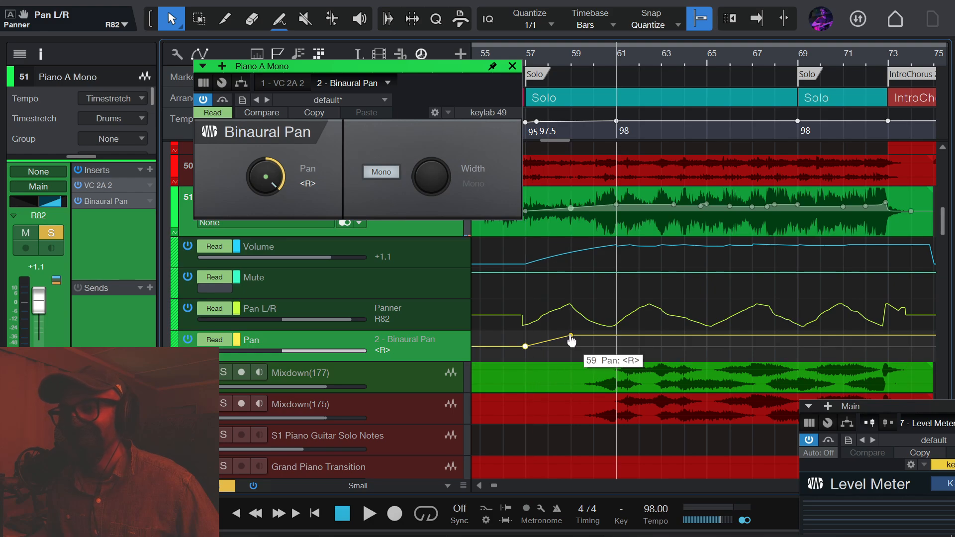
{"action": "scroll", "coordinate": [595, 332], "scroll_direction": "down", "scroll_amount": 3}
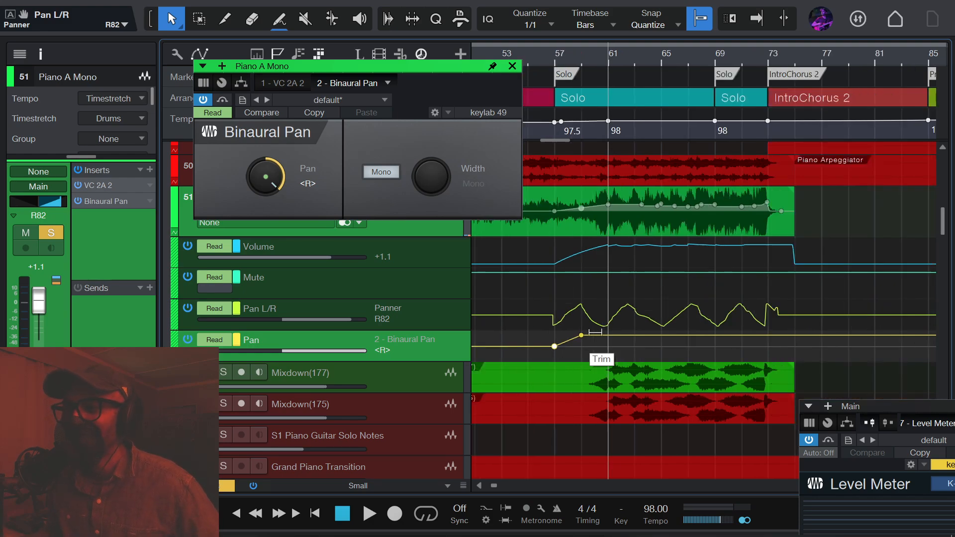
{"action": "scroll", "coordinate": [595, 332], "scroll_direction": "down", "scroll_amount": 2}
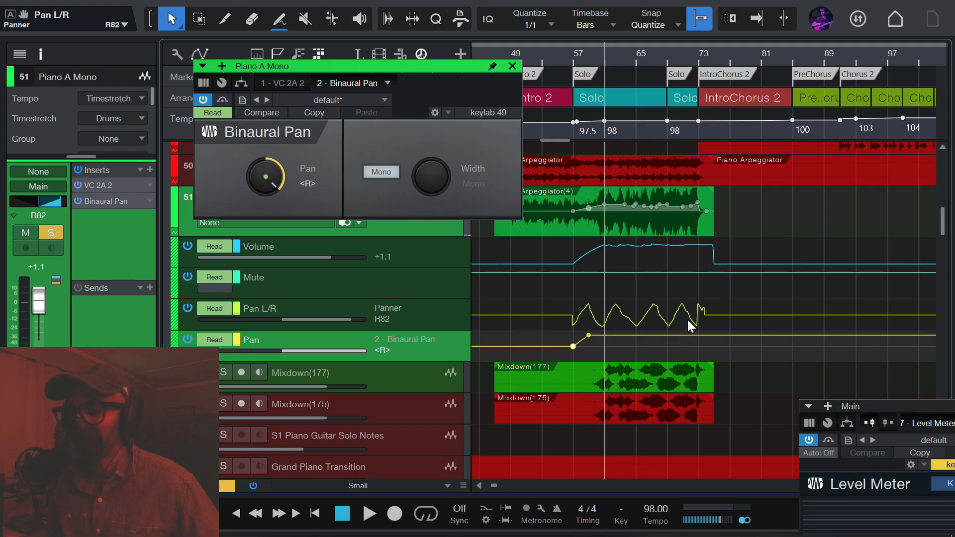
Copy the Pan L/R automation between about bars 55 and 77 and paste it into the Binaural Pan lane at the same position
{"action": "key", "text": "3"}
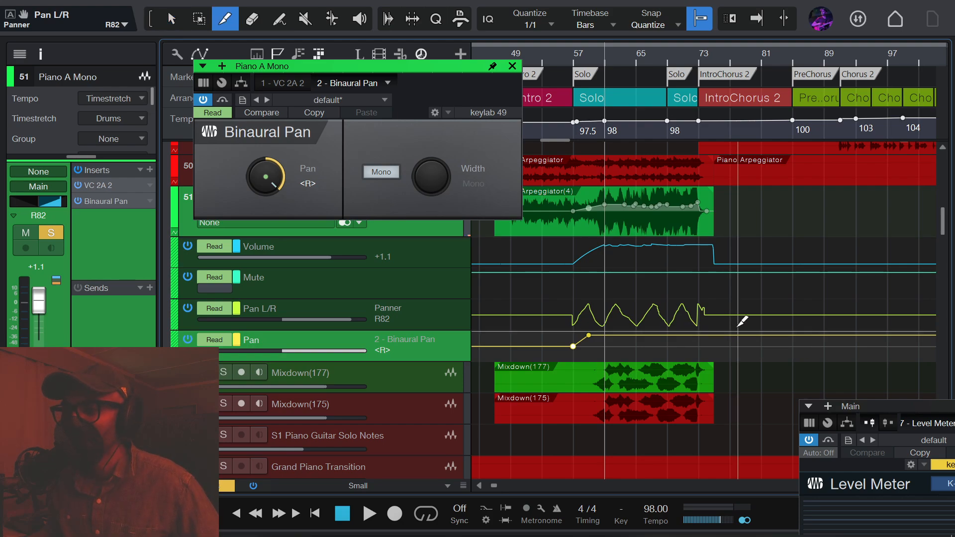
{"action": "key", "text": "2"}
{"action": "left_click_drag", "start_coordinate": [729, 318], "coordinate": [557, 330]}
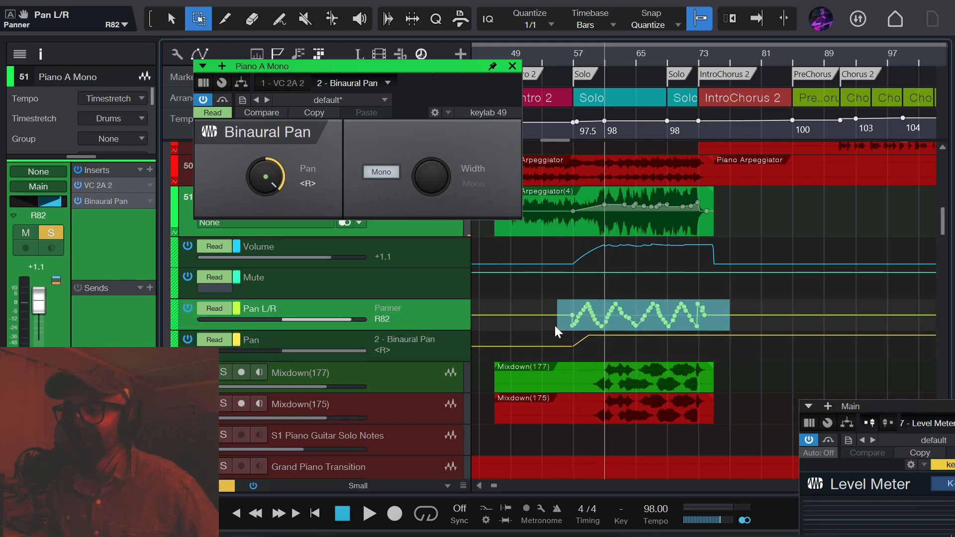
{"action": "left_click", "coordinate": [557, 354]}
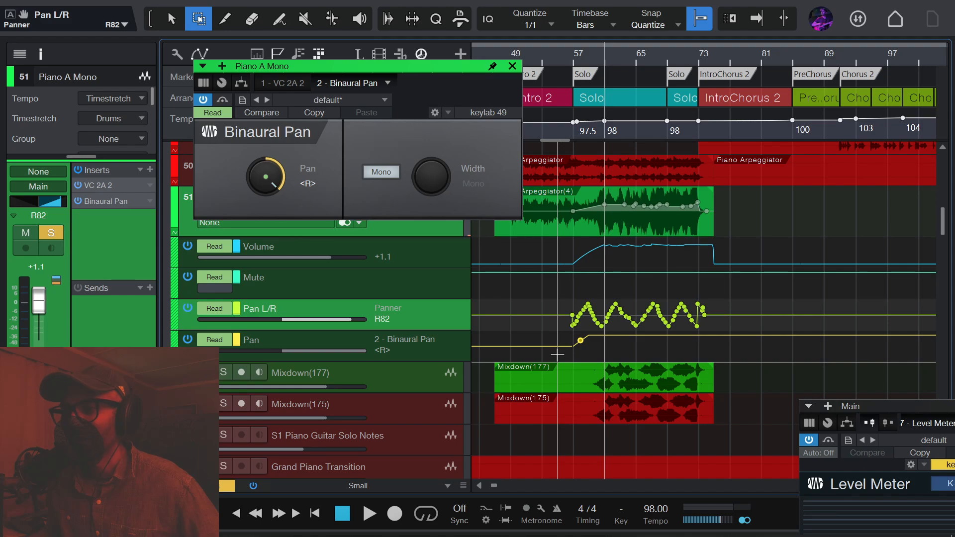
{"action": "left_click", "coordinate": [557, 354]}
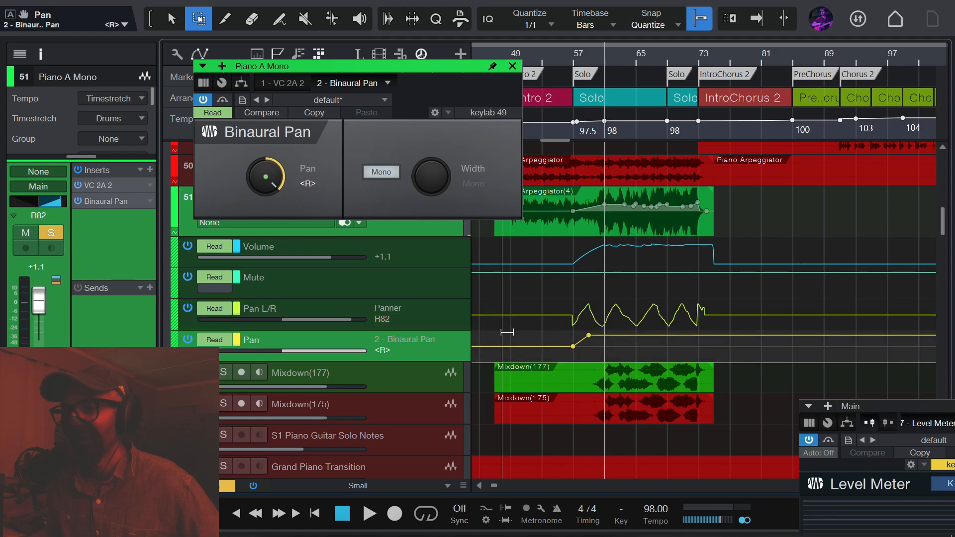
{"action": "left_click", "coordinate": [556, 60]}
{"action": "key", "text": "ctrl+v"}
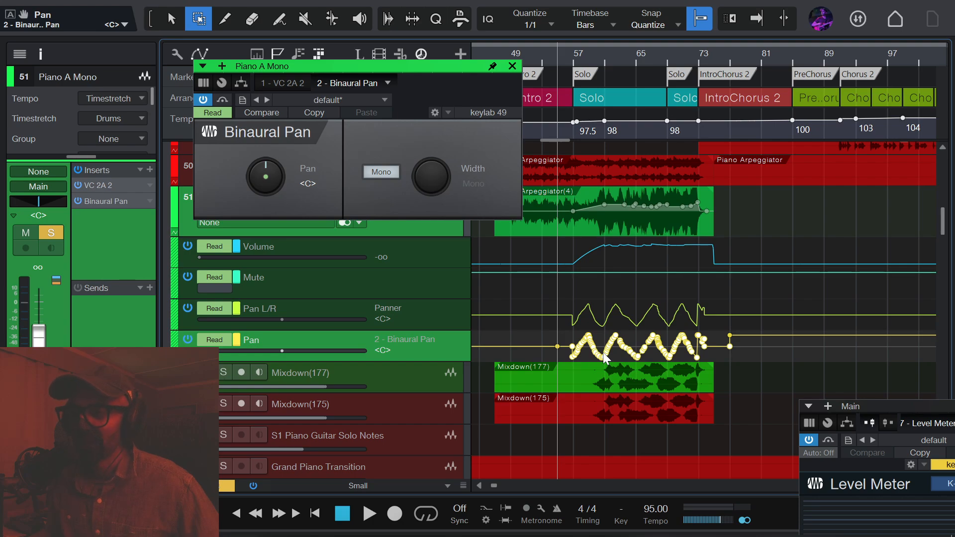
Undo the pasted automation, the drawn pan points and the added Binaural Pan automation lane
{"action": "mouse_move", "coordinate": [605, 358]}
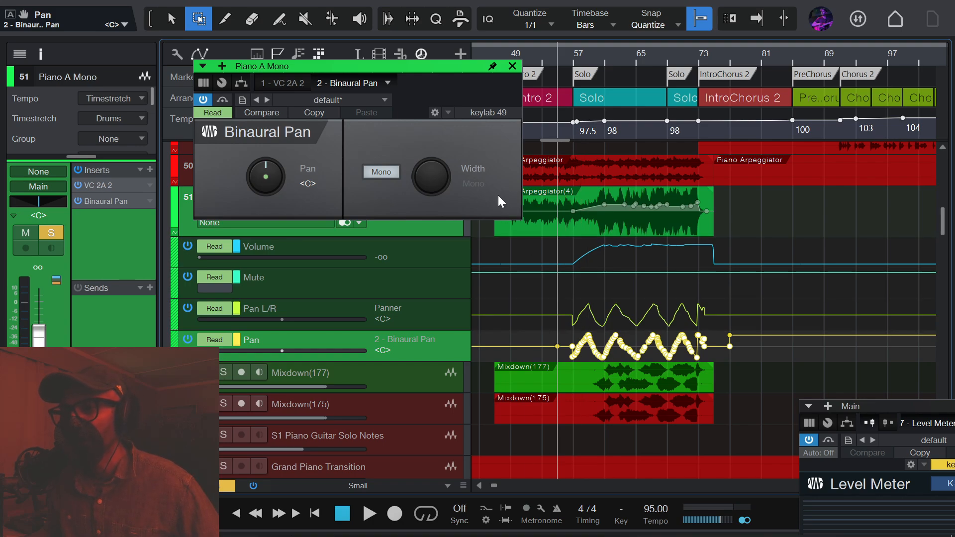
{"action": "key", "text": "ctrl+z"}
{"action": "key", "text": "ctrl+z"}
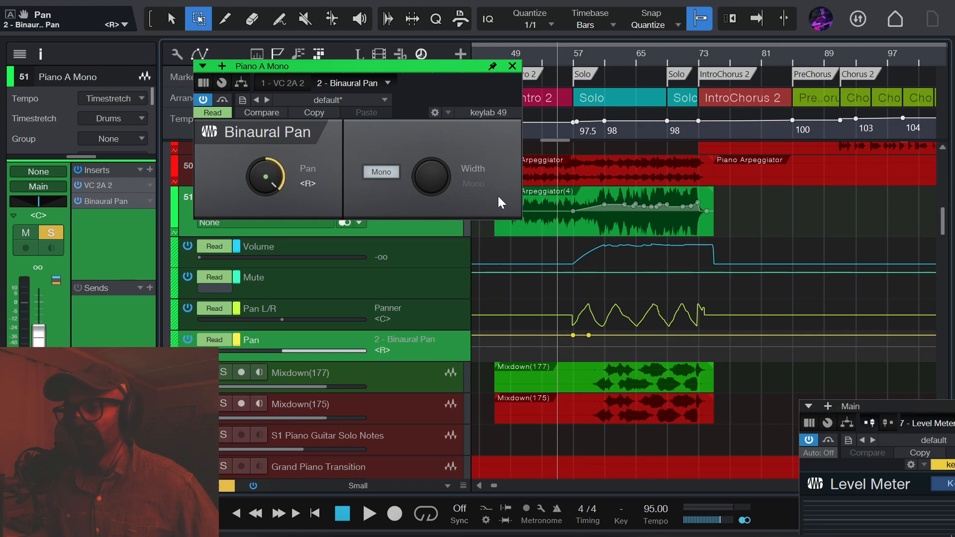
{"action": "key", "text": "ctrl+z"}
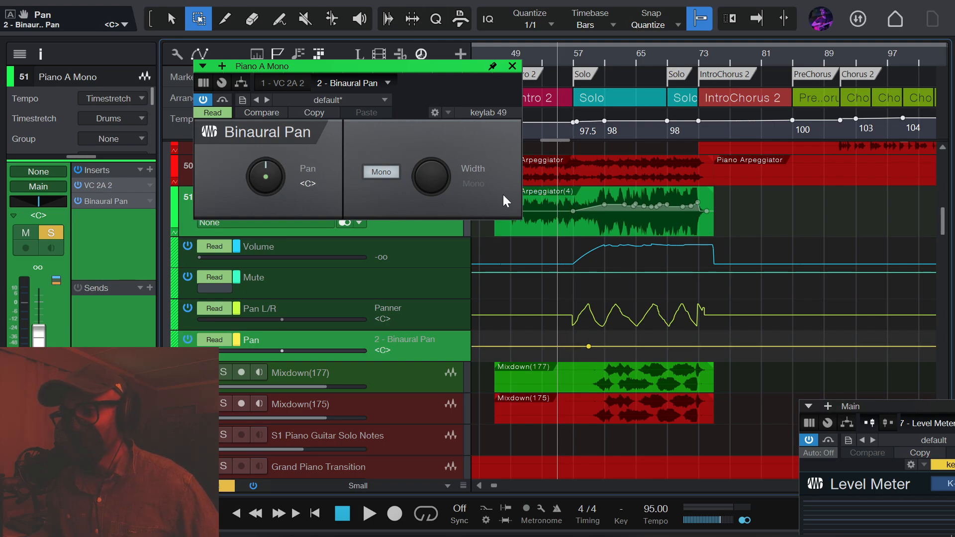
{"action": "key", "text": "ctrl+z"}
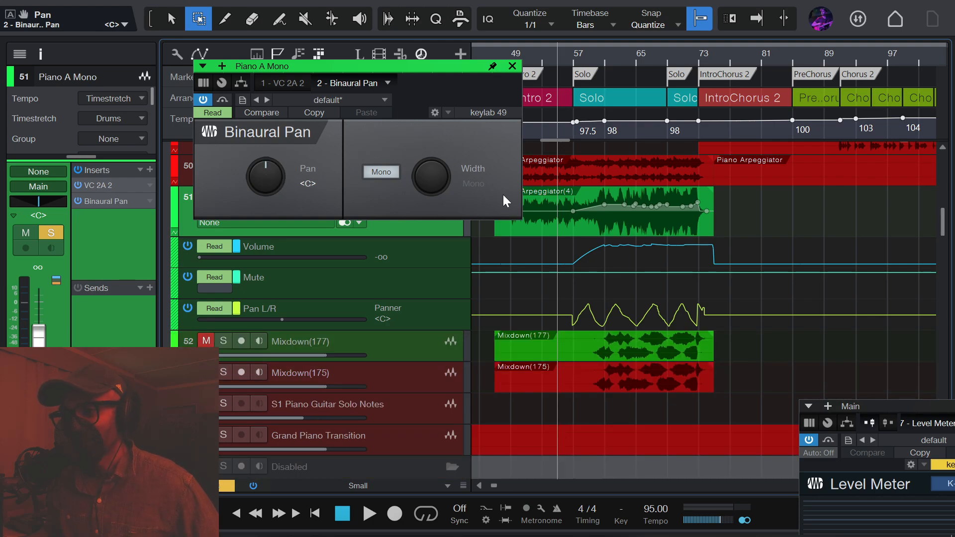
Remove Binaural Pan from Piano A Mono and bring the whole Level Meter window into view over the arrangement
{"action": "left_click", "coordinate": [512, 67]}
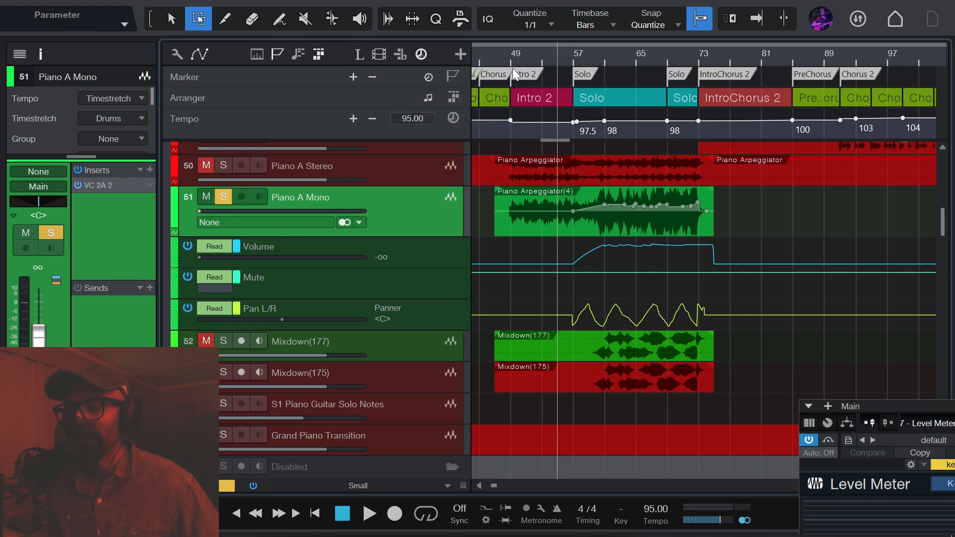
{"action": "left_click", "coordinate": [613, 56]}
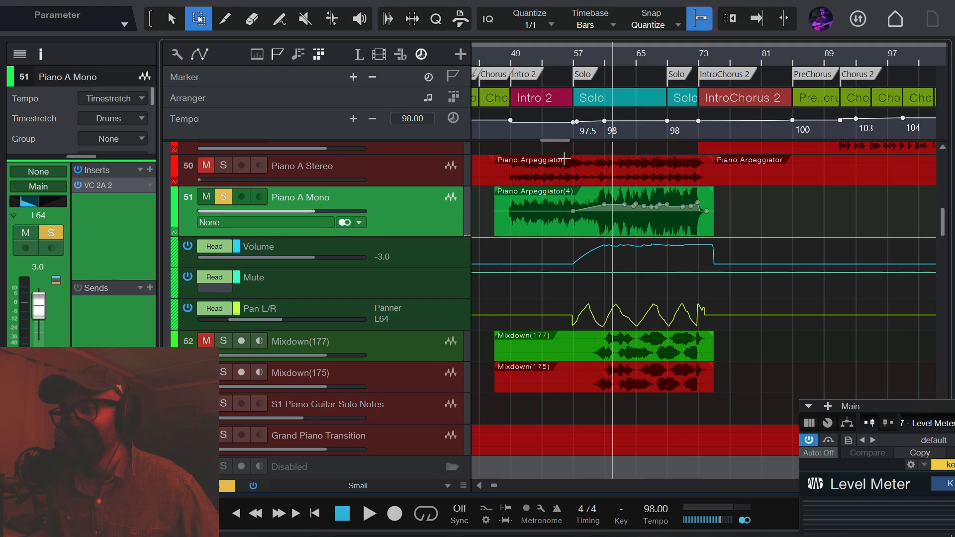
{"action": "left_click", "coordinate": [389, 351]}
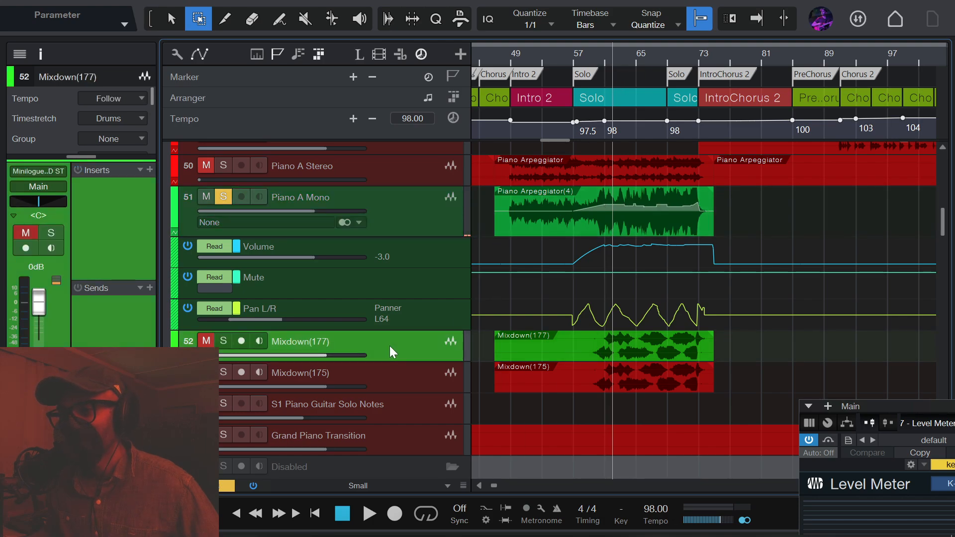
{"action": "left_click_drag", "start_coordinate": [874, 405], "coordinate": [803, 37]}
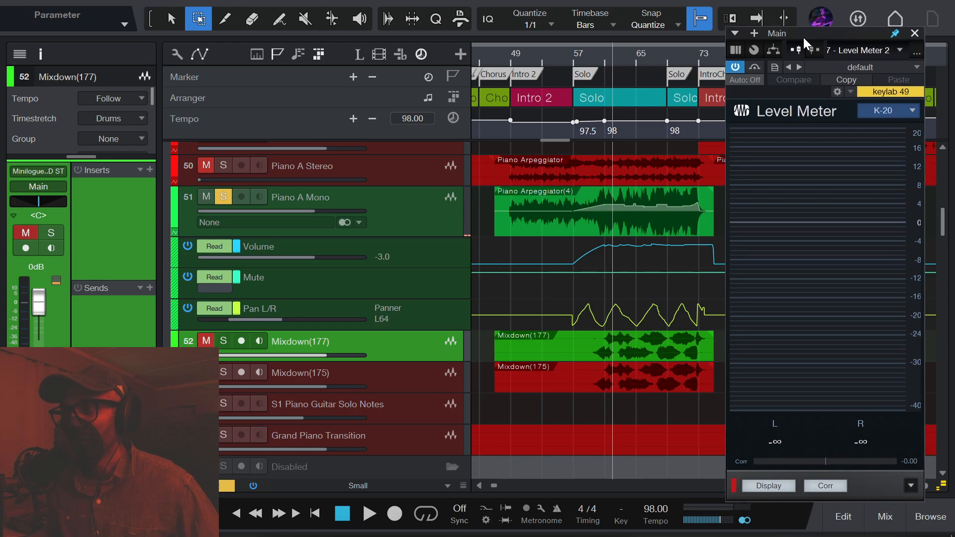
Play the soloed Piano A Mono track from bar 63 in stereo channel mode and check its levels on the Level Meter
{"action": "scroll", "coordinate": [635, 183], "scroll_direction": "up", "scroll_amount": 5}
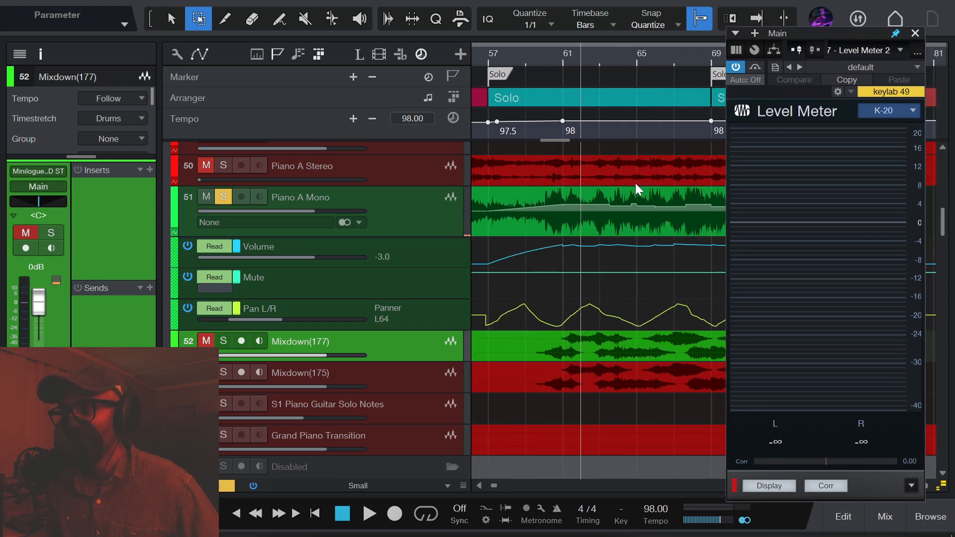
{"action": "left_click", "coordinate": [582, 61]}
{"action": "key", "text": "space"}
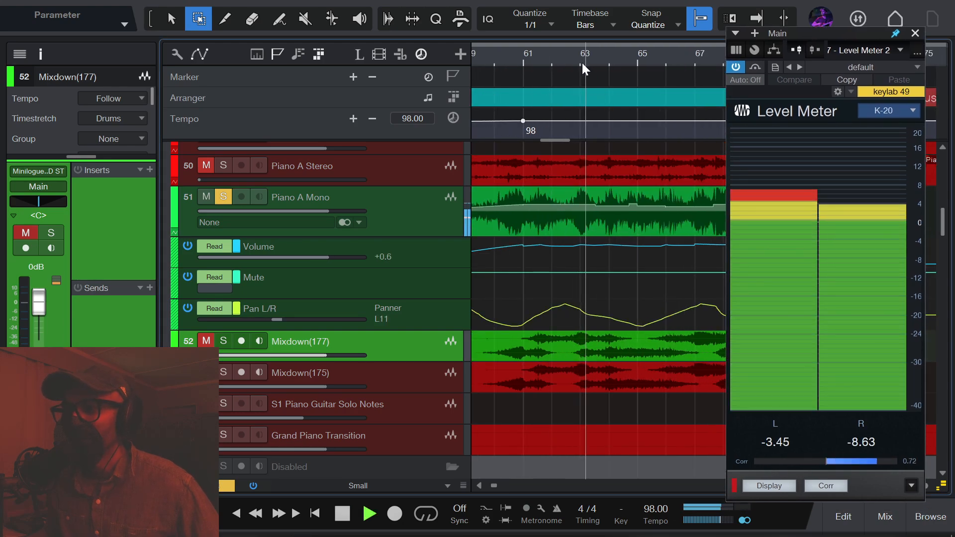
{"action": "key", "text": "space"}
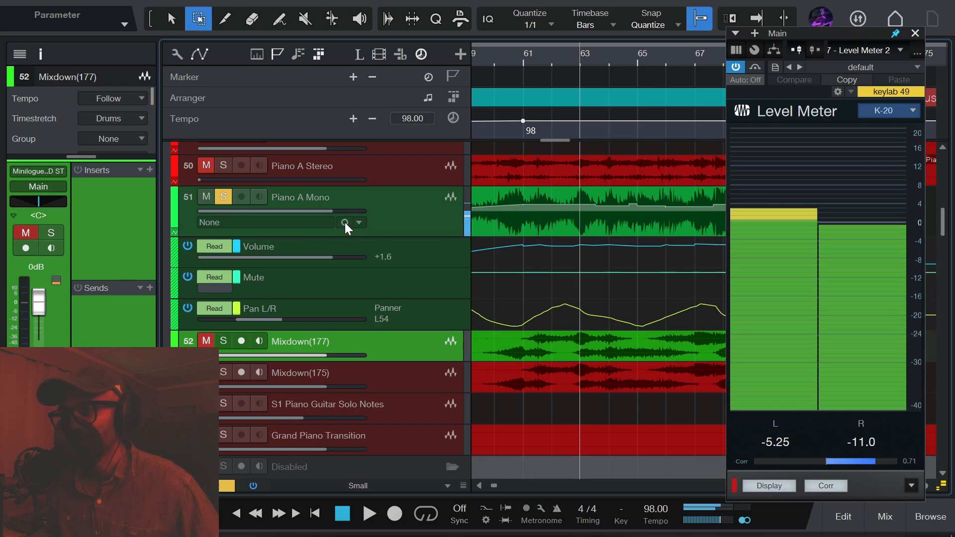
{"action": "key", "text": "space"}
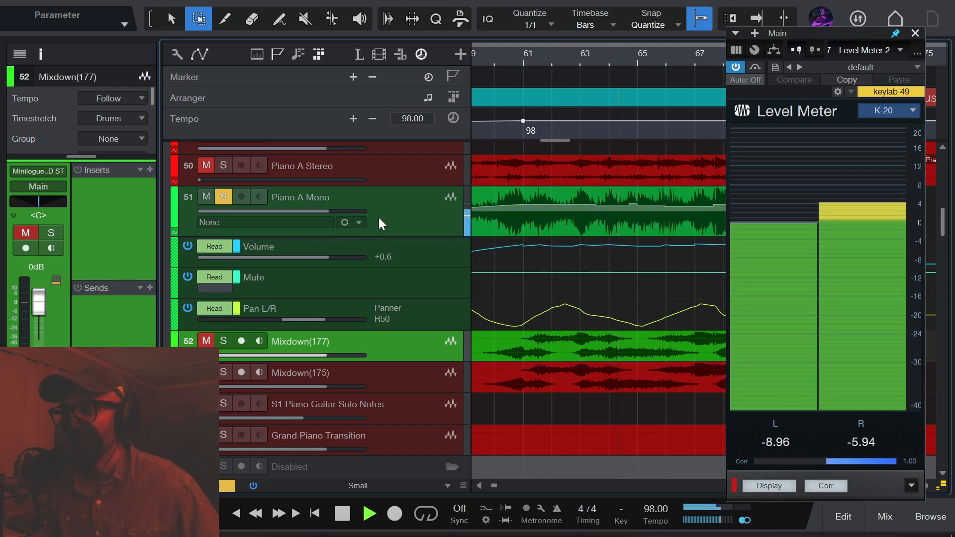
{"action": "key", "text": "space"}
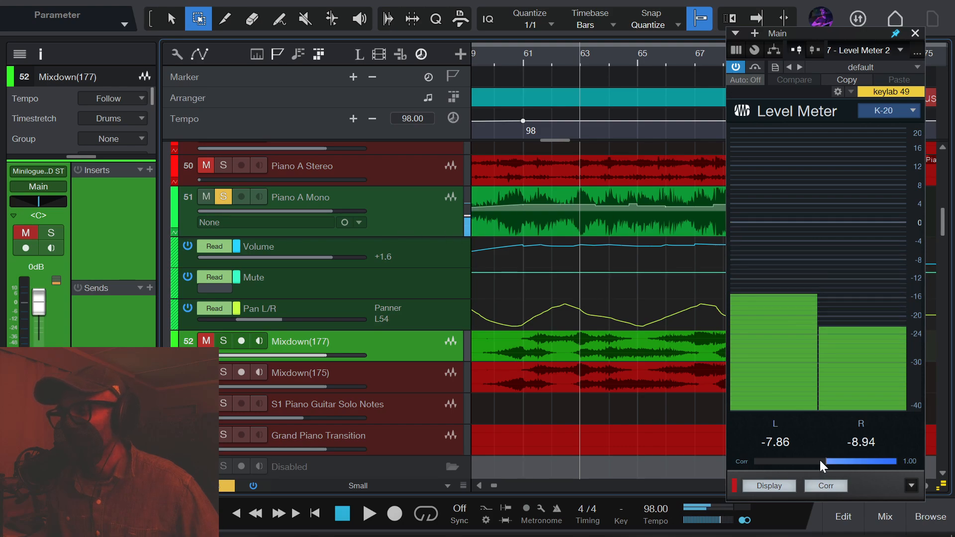
{"action": "left_click", "coordinate": [783, 439]}
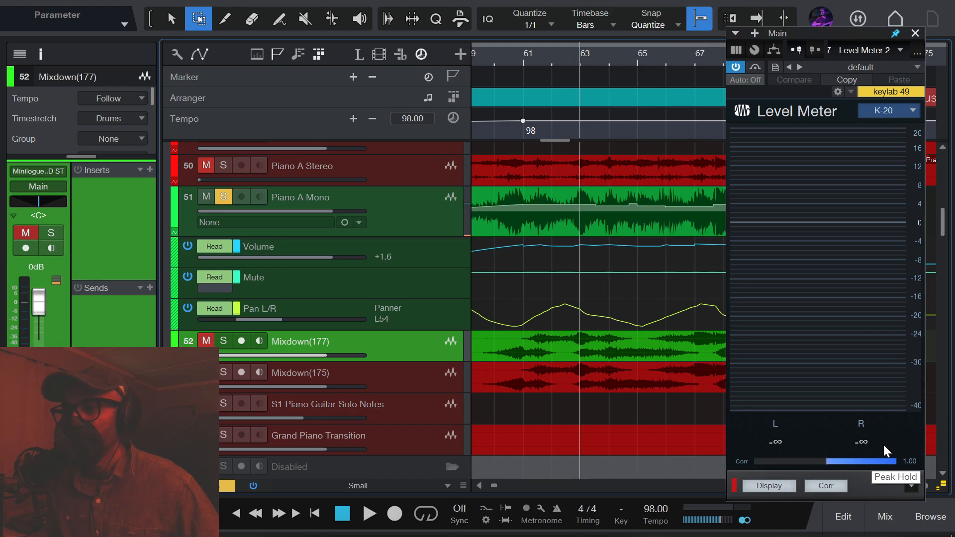
Unmute and solo the Mixdown(177) track and mute Piano A Mono
{"action": "left_click", "coordinate": [524, 55]}
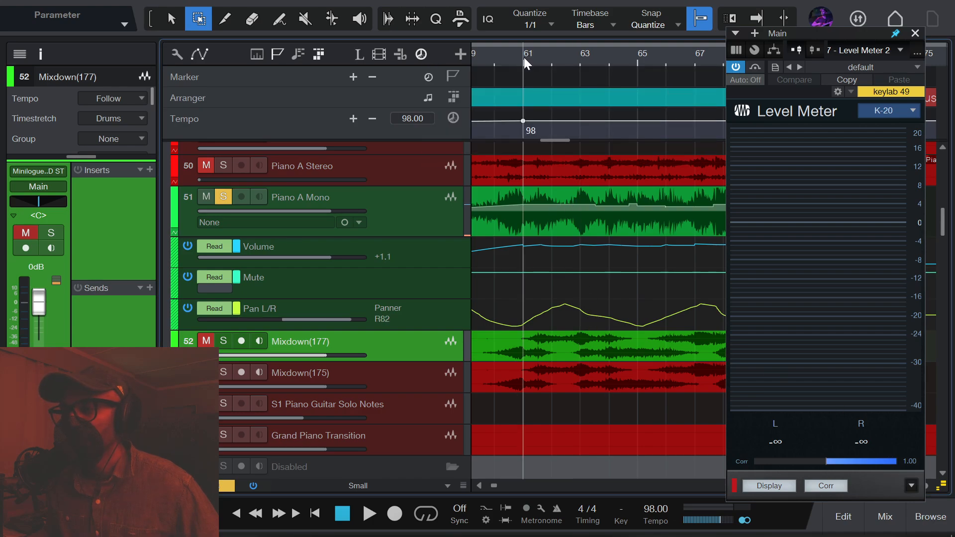
{"action": "left_click", "coordinate": [212, 340]}
{"action": "left_click", "coordinate": [219, 341]}
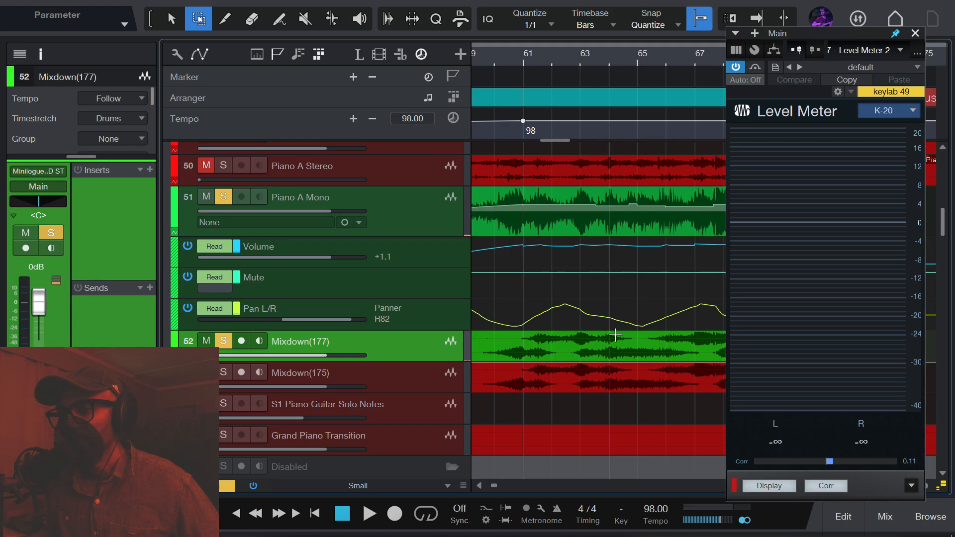
{"action": "left_click", "coordinate": [201, 195]}
Play Mixdown(177) from bars 61 and 63, read its left and right levels, and reset the meter's peak hold
{"action": "key", "text": "space"}
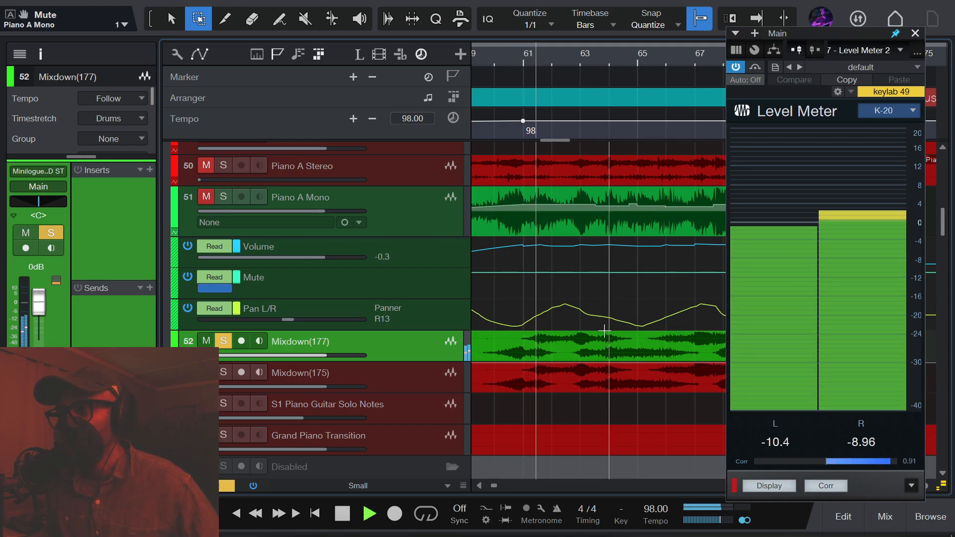
{"action": "left_click", "coordinate": [581, 61]}
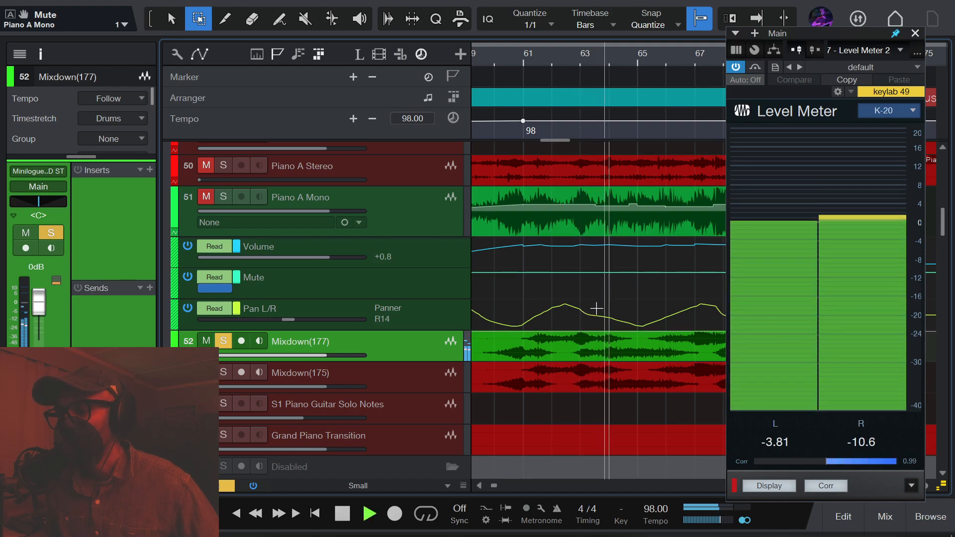
{"action": "key", "text": "space"}
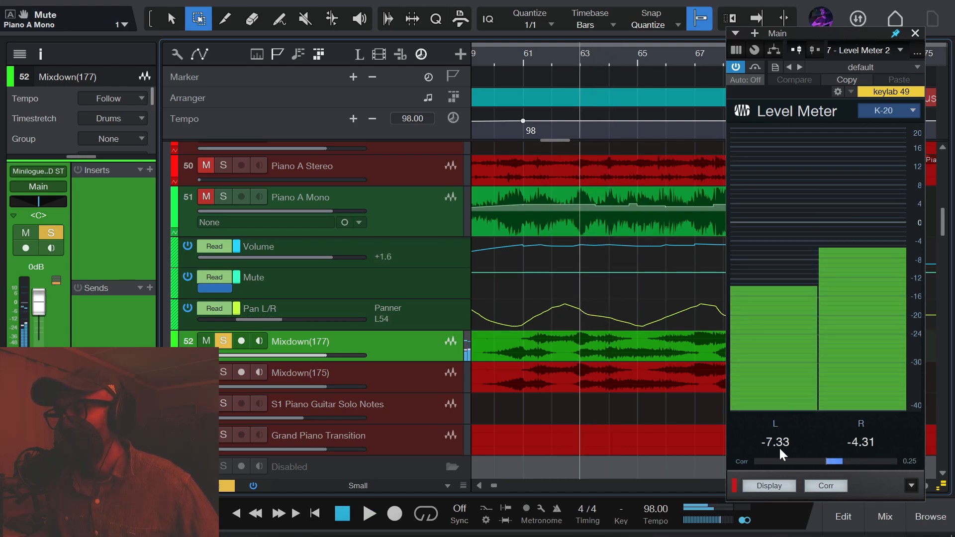
{"action": "left_click", "coordinate": [861, 444]}
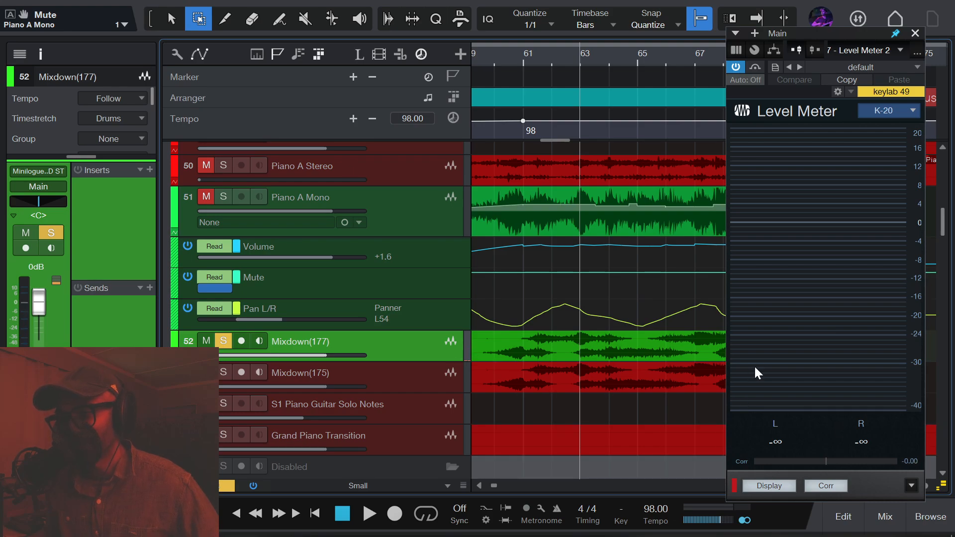
{"action": "mouse_move", "coordinate": [762, 354]}
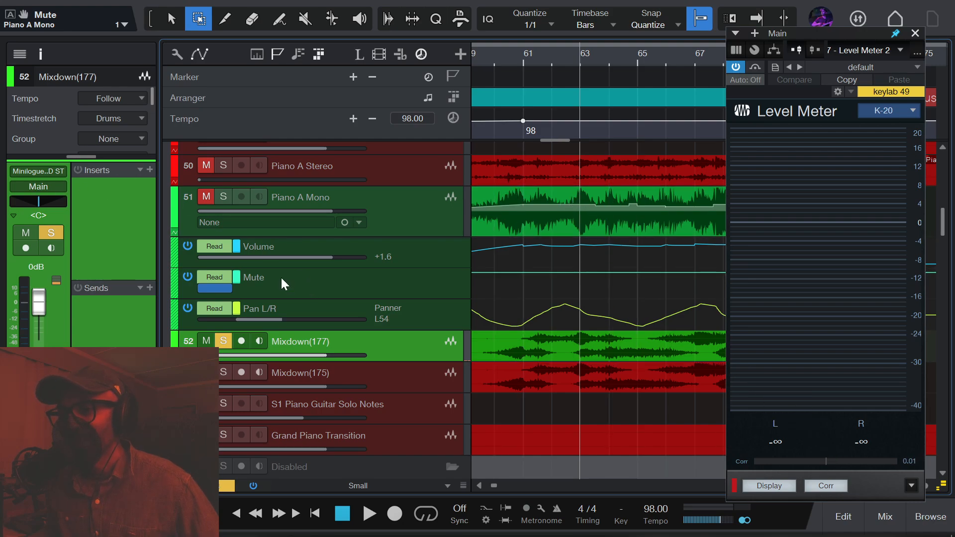
Insert the Mixtool plug-in on the Mixdown(177) track
{"action": "left_click", "coordinate": [150, 170]}
{"action": "type", "text": "m"}
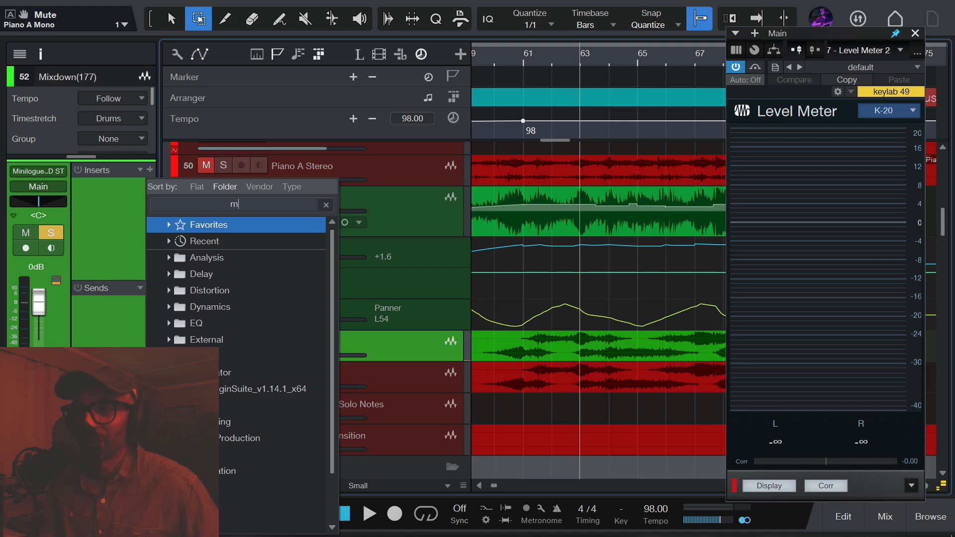
{"action": "type", "text": "ix"}
{"action": "key", "text": "Return"}
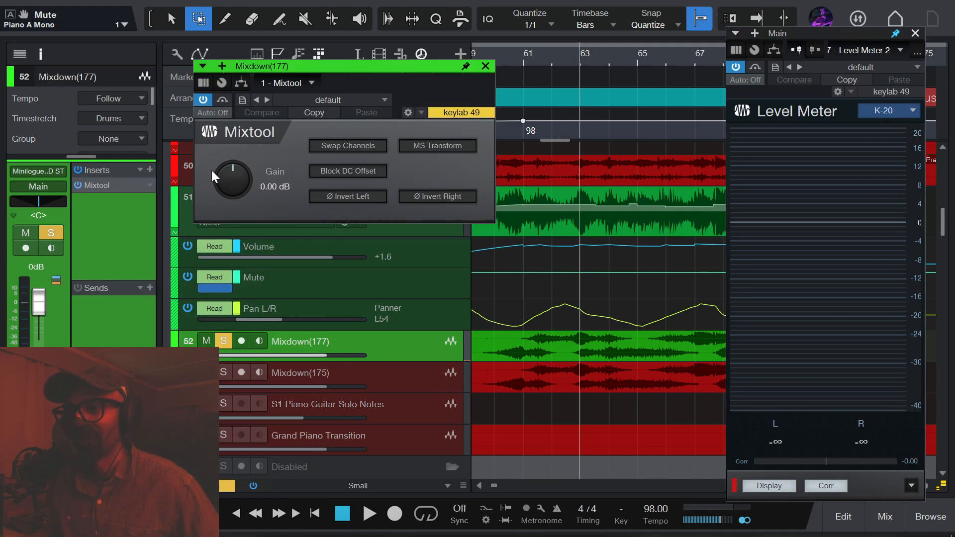
{"action": "left_click", "coordinate": [272, 187]}
{"action": "type", "text": "-"}
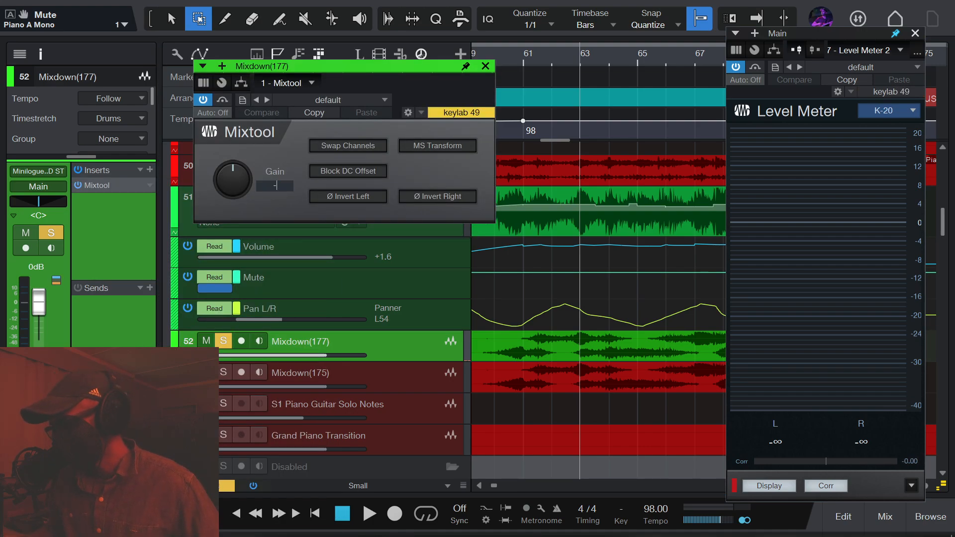
{"action": "type", "text": "157"}
{"action": "key", "text": "Return"}
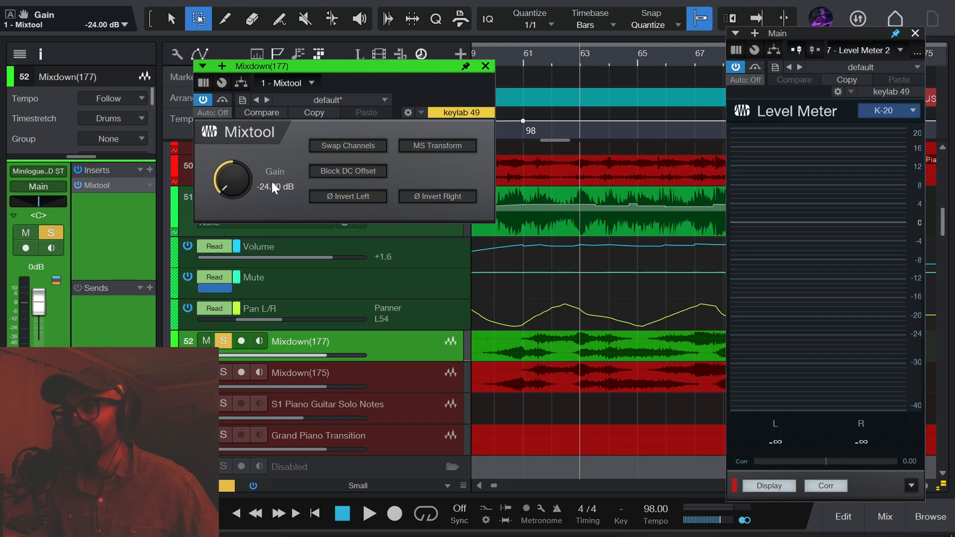
Set Mixtool's gain to -1.70 dB on Mixdown(177)
{"action": "left_click", "coordinate": [273, 185]}
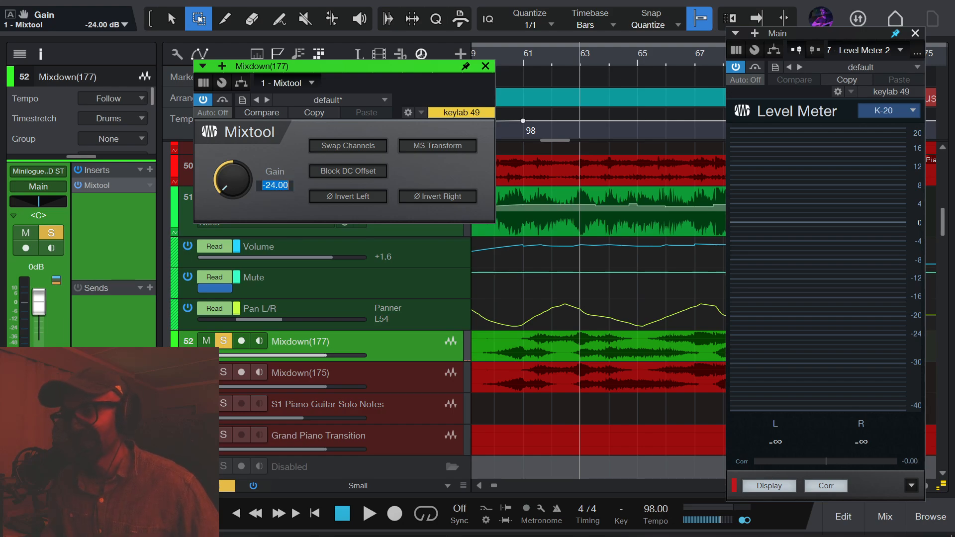
{"action": "key", "text": "BackSpace"}
{"action": "type", "text": "-7."}
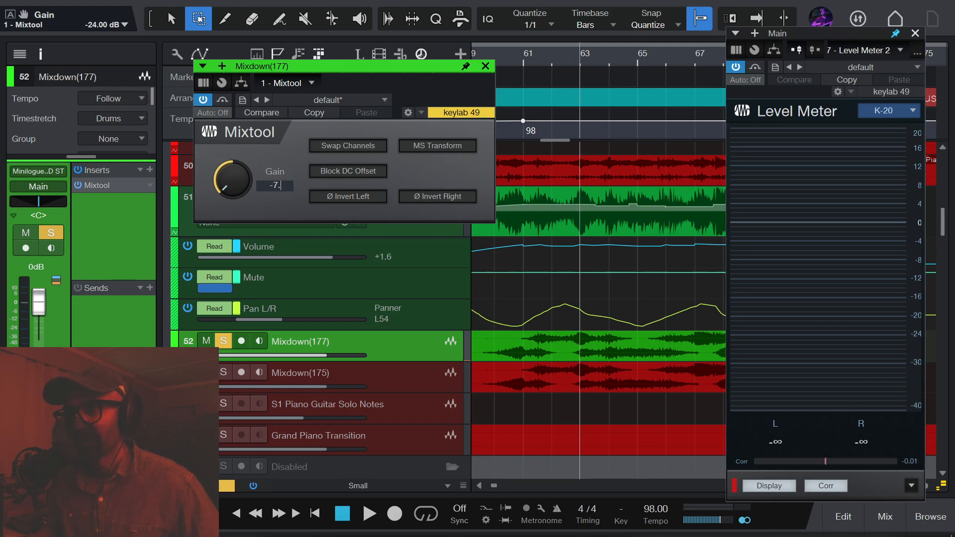
{"action": "type", "text": "70"}
{"action": "key", "text": "Return"}
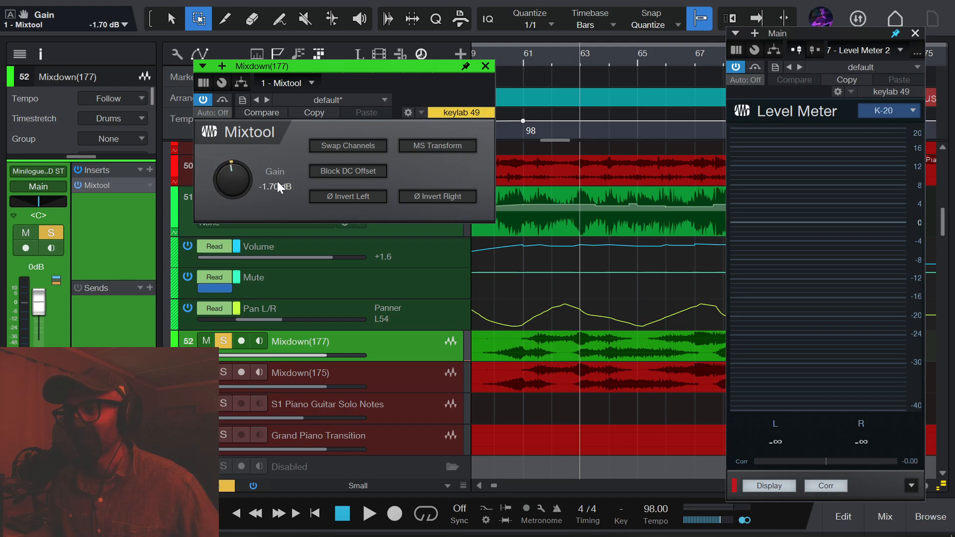
Play the gain-reduced Mixdown(177) repeatedly from bar 63 and compare its left and right peaks on the Level Meter
{"action": "key", "text": "space"}
{"action": "left_click_drag", "start_coordinate": [307, 73], "coordinate": [383, 62]}
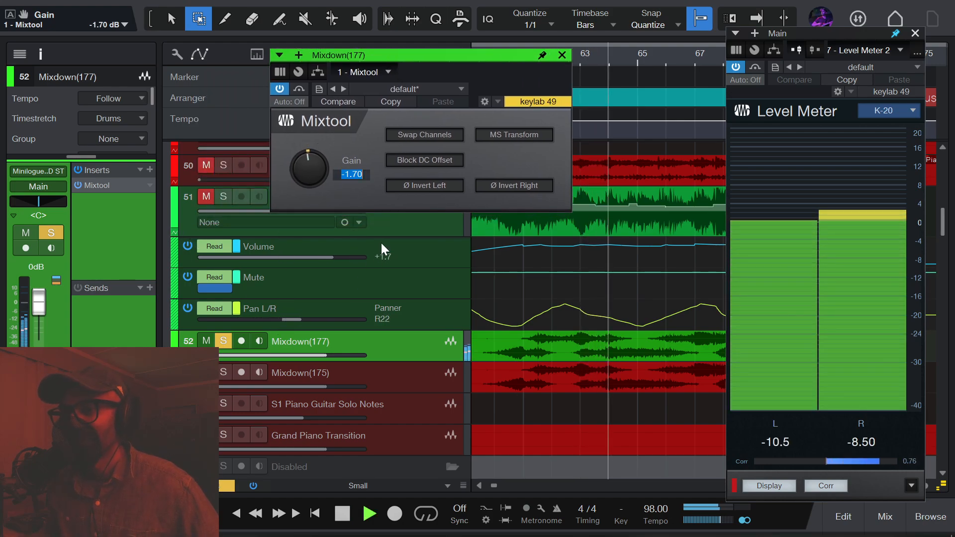
{"action": "left_click", "coordinate": [856, 458]}
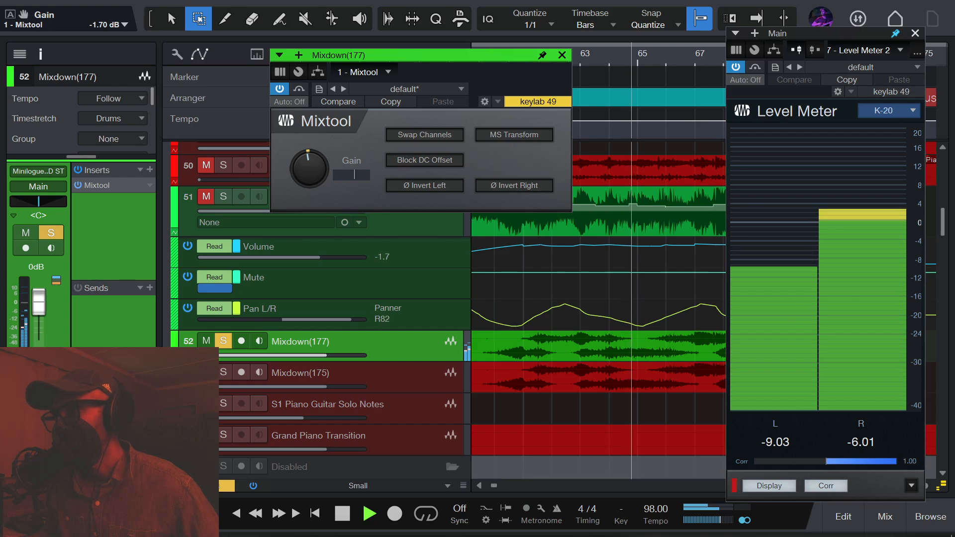
{"action": "key", "text": "space"}
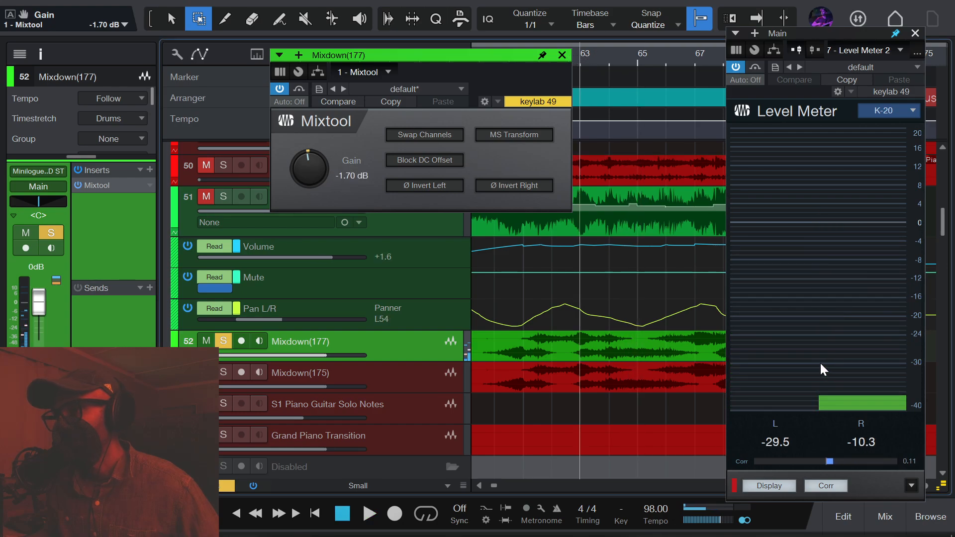
{"action": "key", "text": "space"}
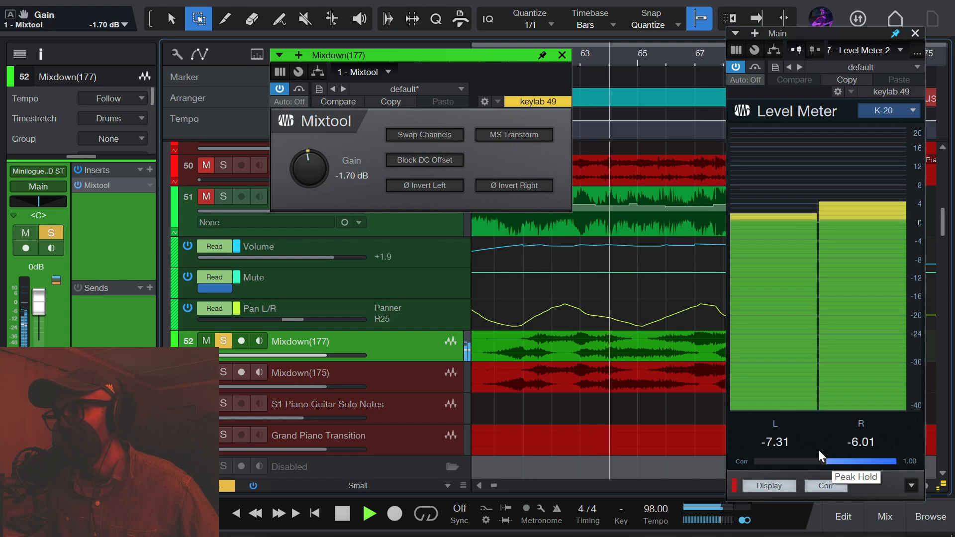
{"action": "key", "text": "space"}
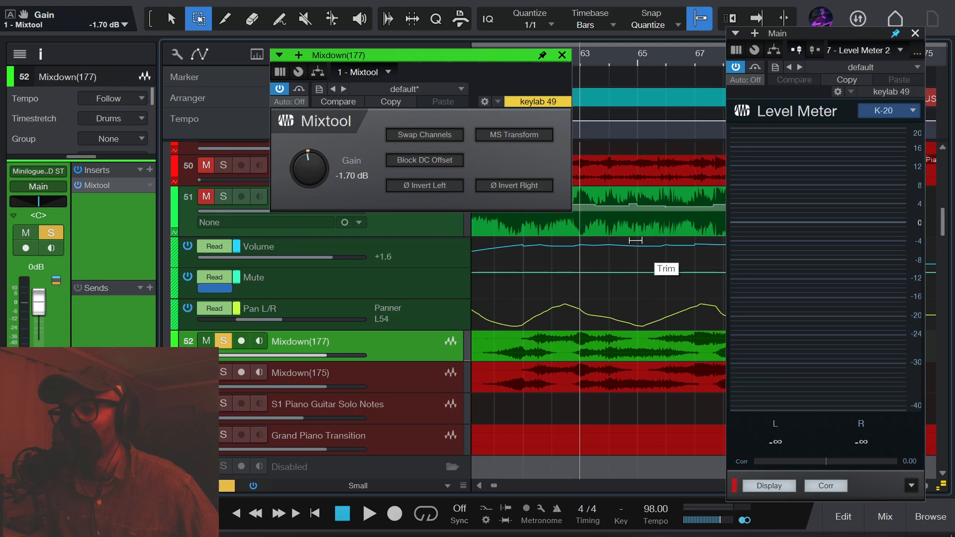
Select Piano A Mono, inspect its VC 2A compressor and close the plug-in window
{"action": "scroll", "coordinate": [636, 238], "scroll_direction": "up", "scroll_amount": 1}
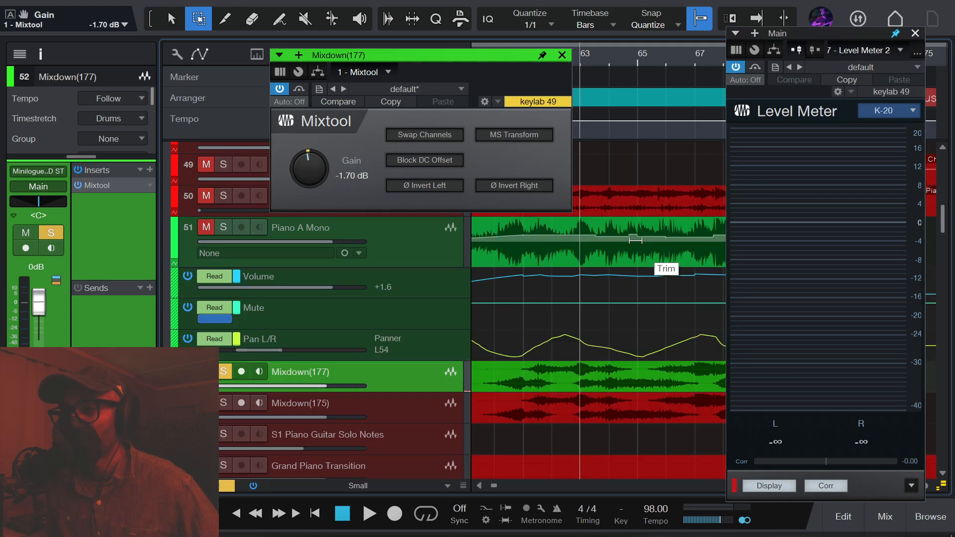
{"action": "left_click", "coordinate": [387, 232]}
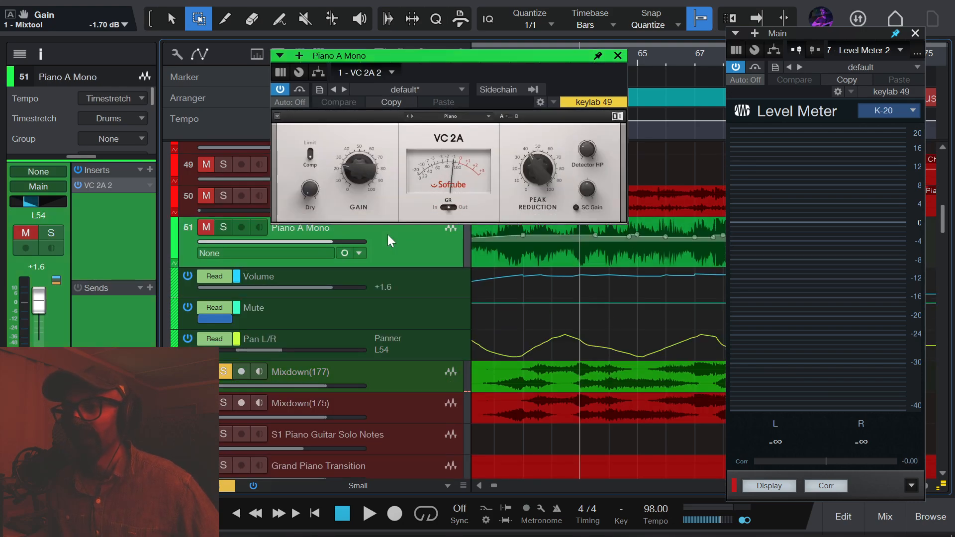
{"action": "left_click", "coordinate": [619, 56]}
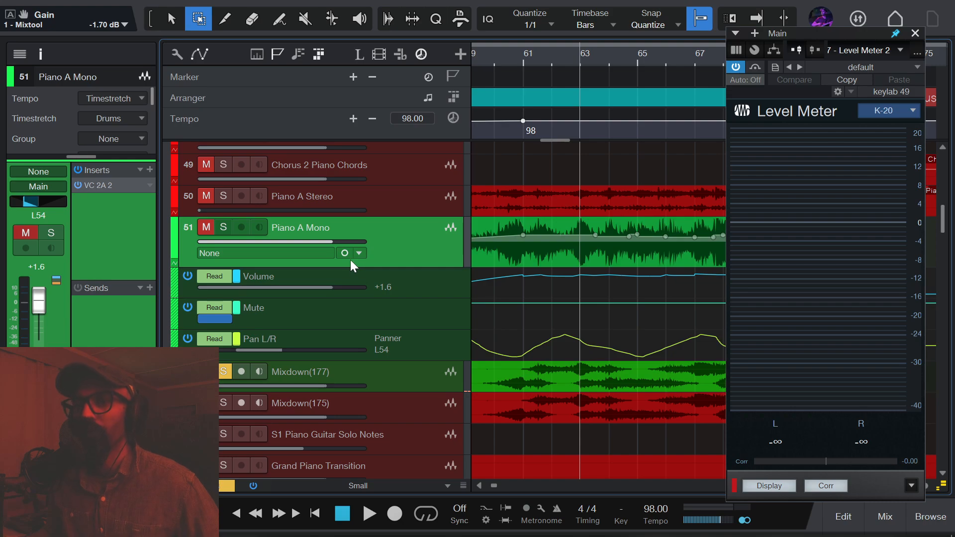
Mute Mixdown(177), solo Piano A Mono instead, and set the mono track's channel mode back to stereo
{"action": "left_click", "coordinate": [378, 372]}
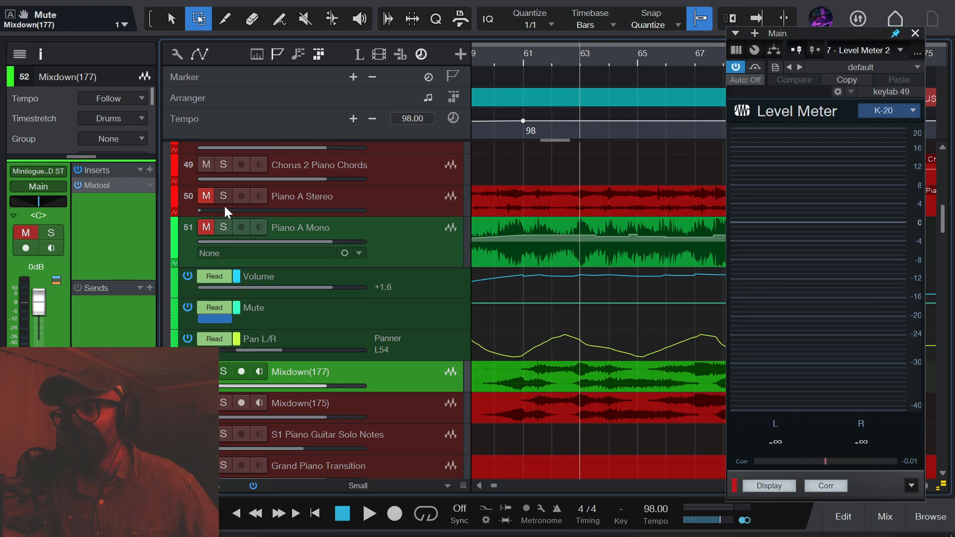
{"action": "left_click", "coordinate": [206, 228]}
{"action": "left_click", "coordinate": [223, 227]}
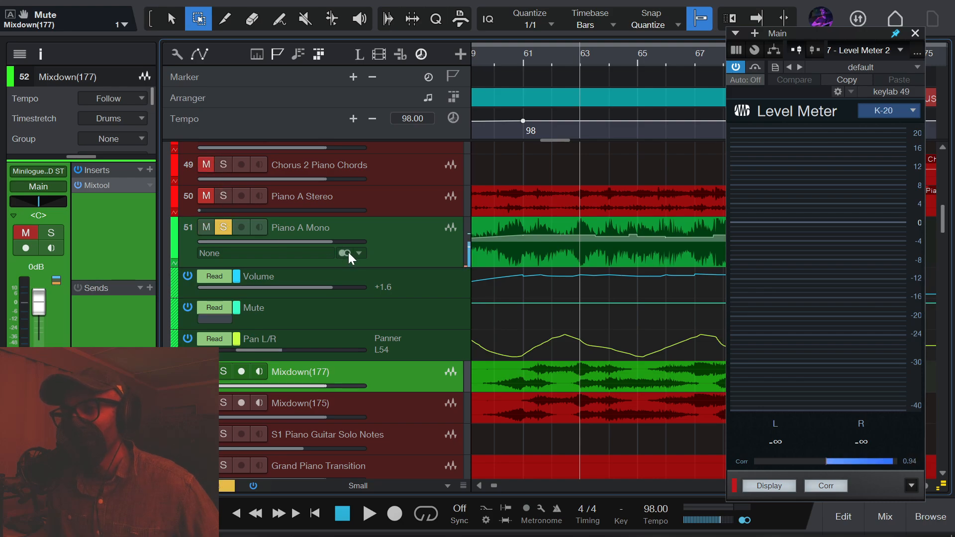
{"action": "left_click_drag", "start_coordinate": [383, 269], "coordinate": [391, 285]}
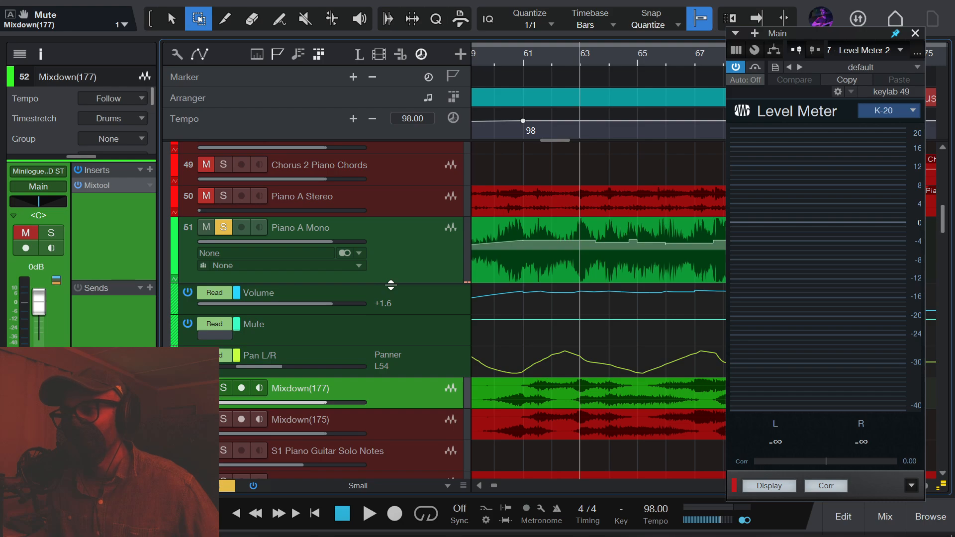
Change Mixdown(177)'s pan mode to Dual and adjust its pan controls, leaving them hard left and hard right
{"action": "right_click", "coordinate": [42, 217]}
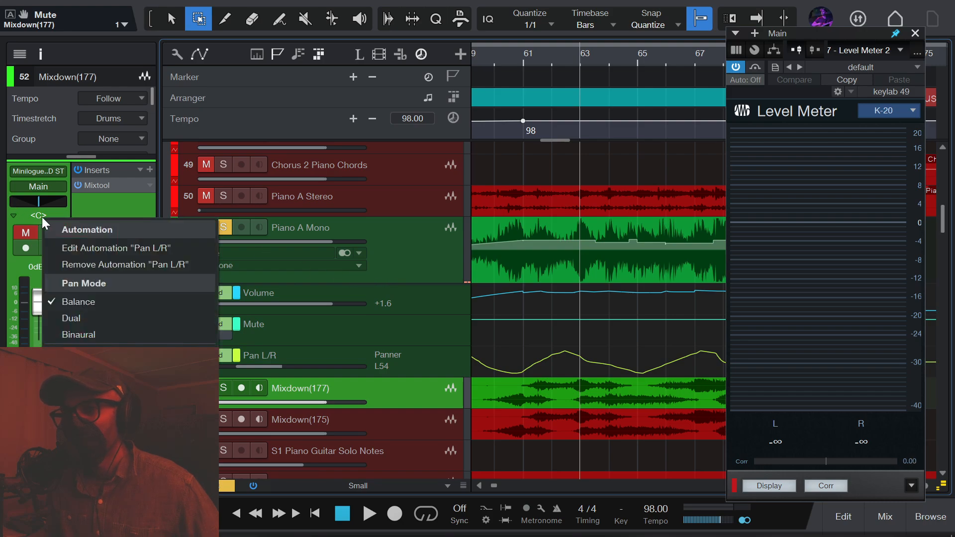
{"action": "left_click", "coordinate": [89, 319]}
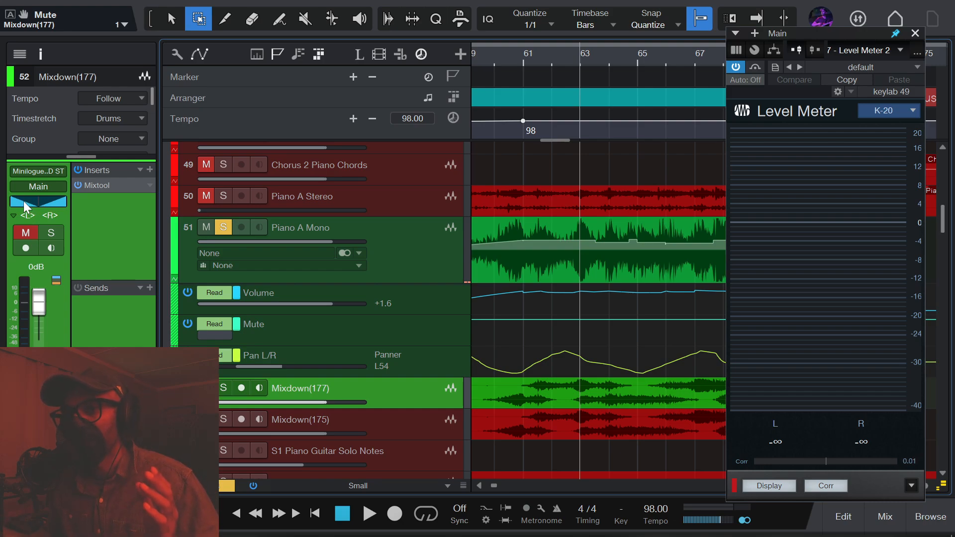
{"action": "left_click_drag", "start_coordinate": [22, 201], "coordinate": [73, 202]}
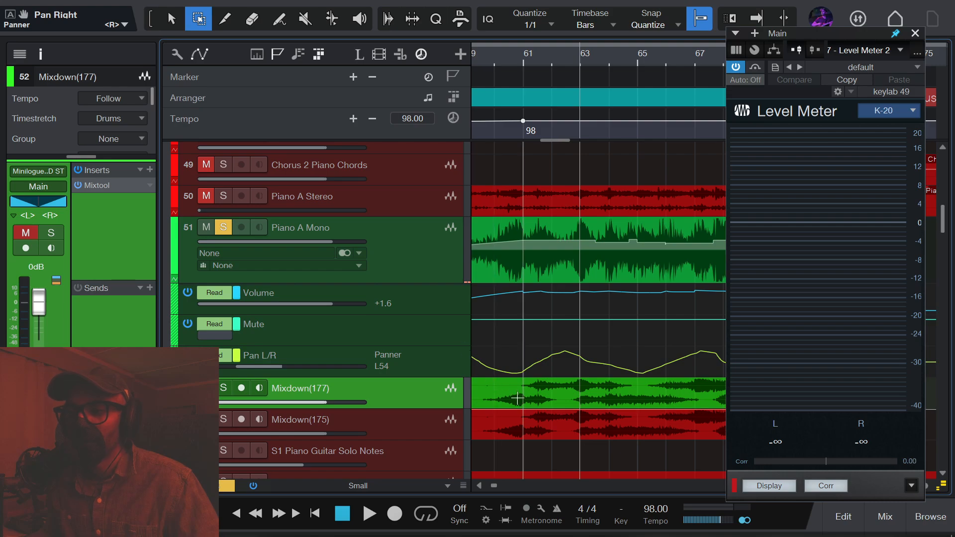
{"action": "scroll", "coordinate": [555, 383], "scroll_direction": "down", "scroll_amount": 2}
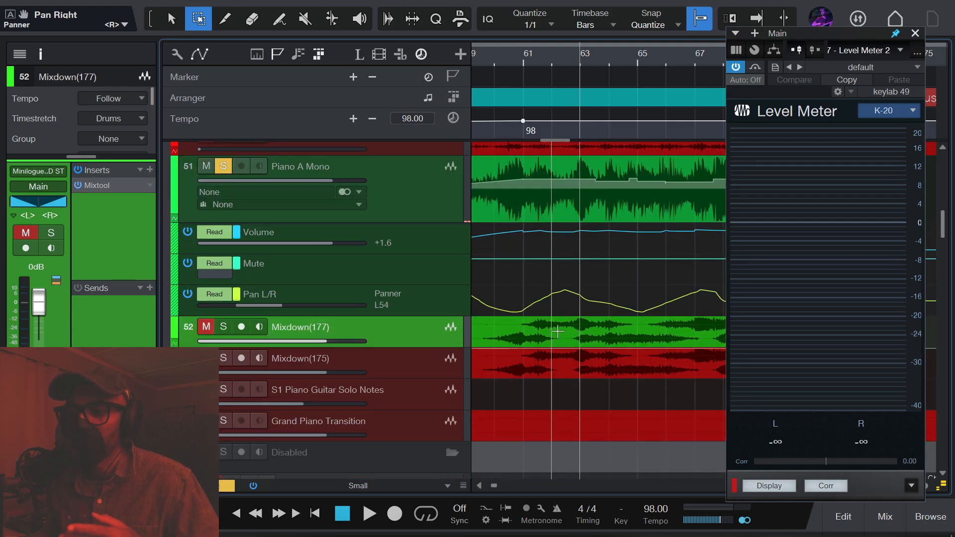